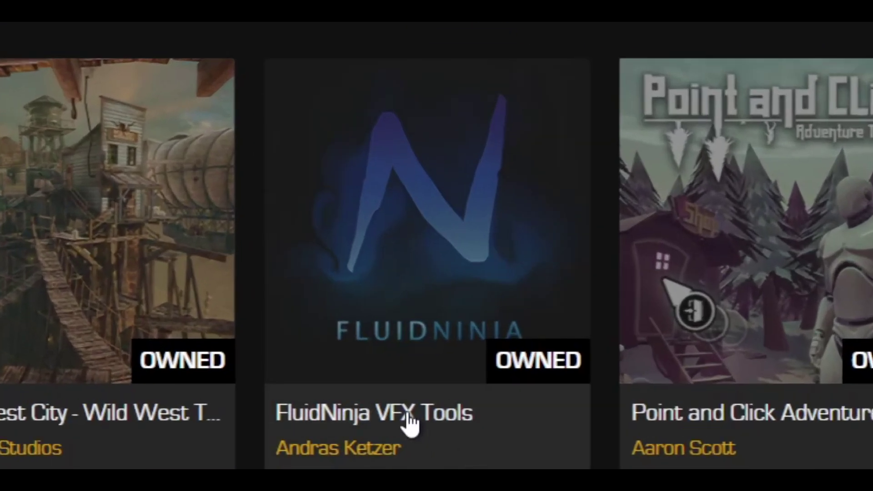
Open the FluidNinja VFX Tools asset from the owned assets and look over its page
click(489, 315)
scroll(386, 339, down, 1)
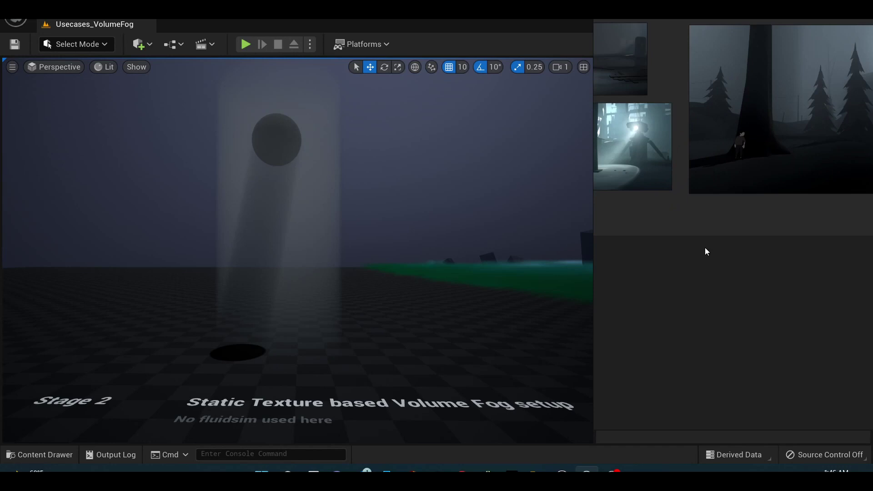
Examine the dark, foggy game scenes on the reference image board for lighting and mist
middle_drag(706, 248, 829, 349)
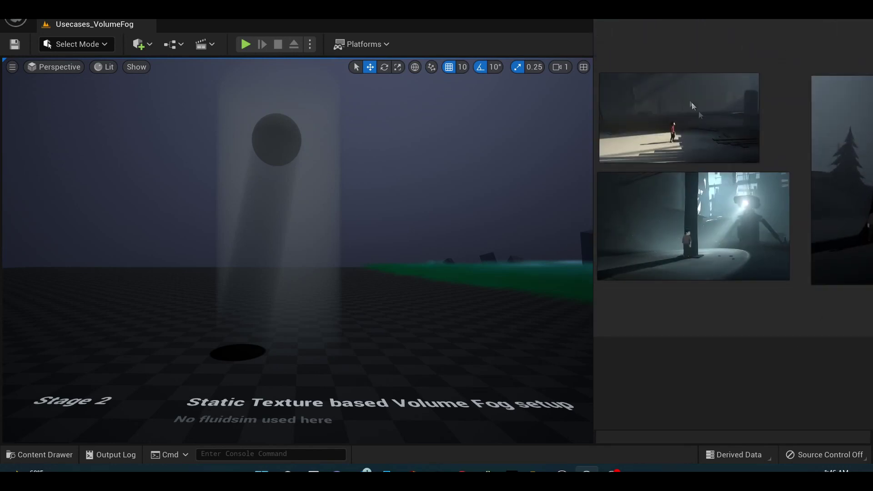
double_click(688, 100)
click(768, 310)
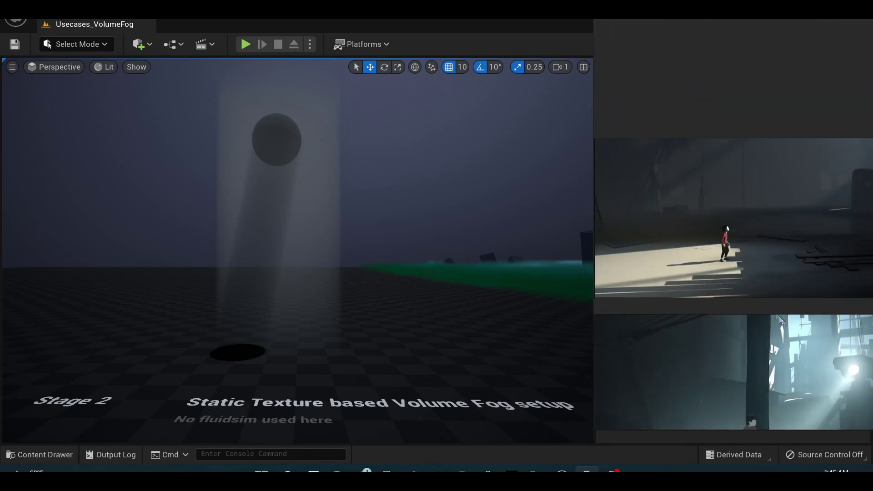
middle_drag(811, 394, 791, 276)
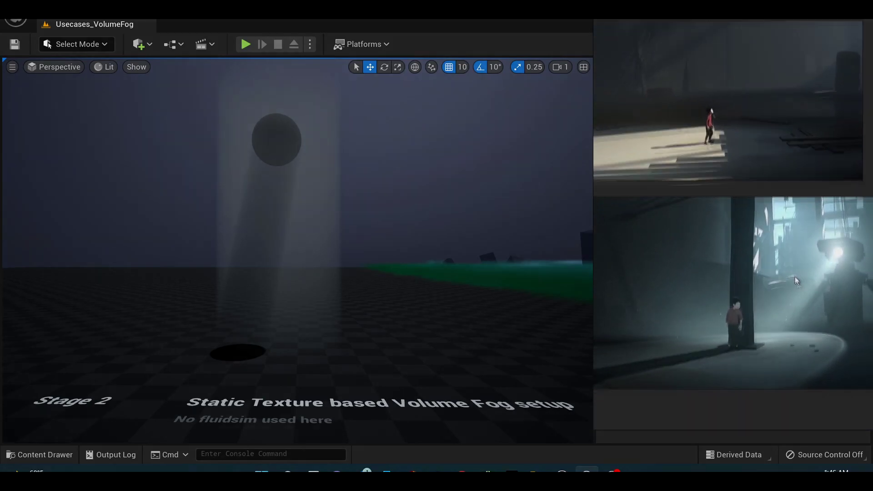
middle_drag(791, 276, 782, 222)
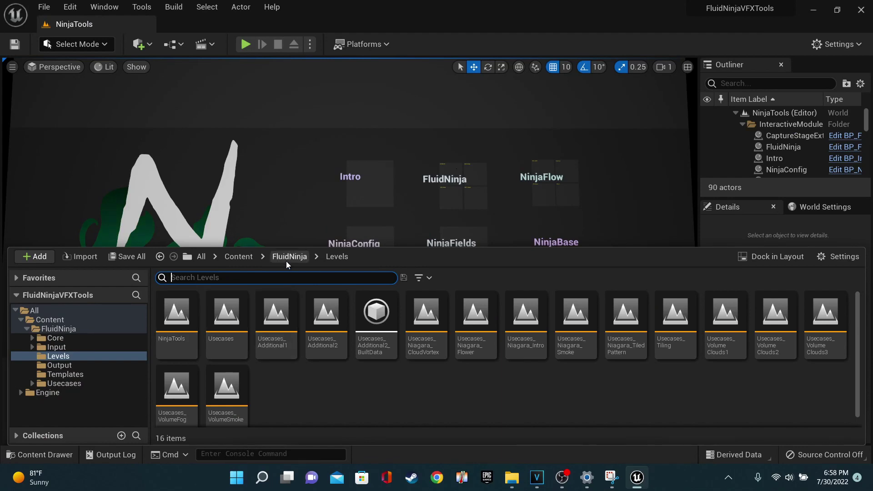
Migrate the Instances_VolumeFog folder from FluidNinja/Usecases/Volumetrics
click(285, 260)
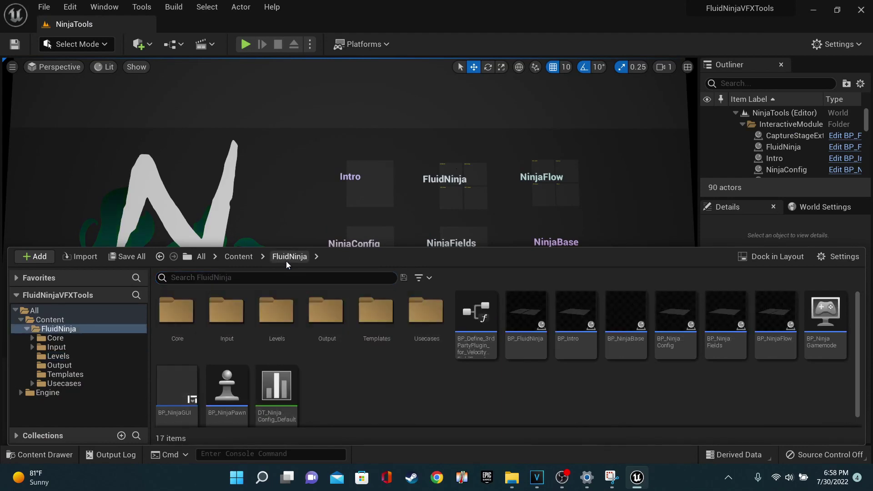
double_click(425, 315)
double_click(657, 315)
double_click(367, 331)
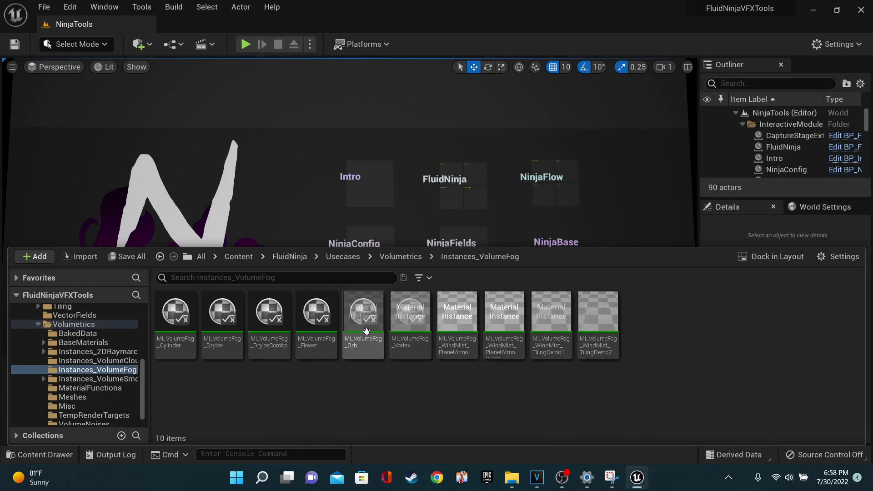
click(392, 259)
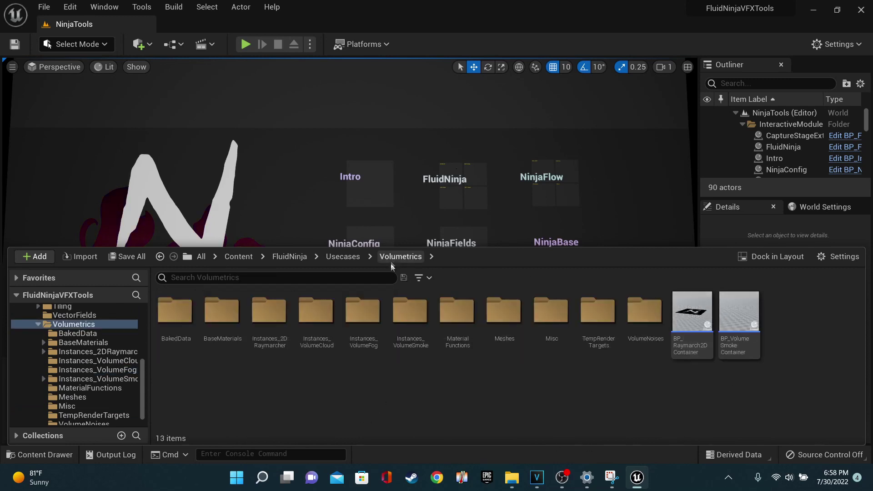
right_click(363, 320)
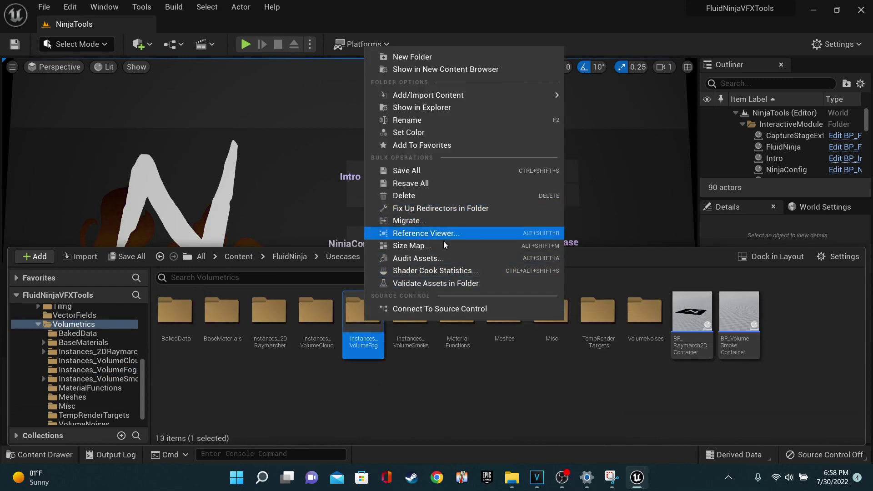
click(425, 221)
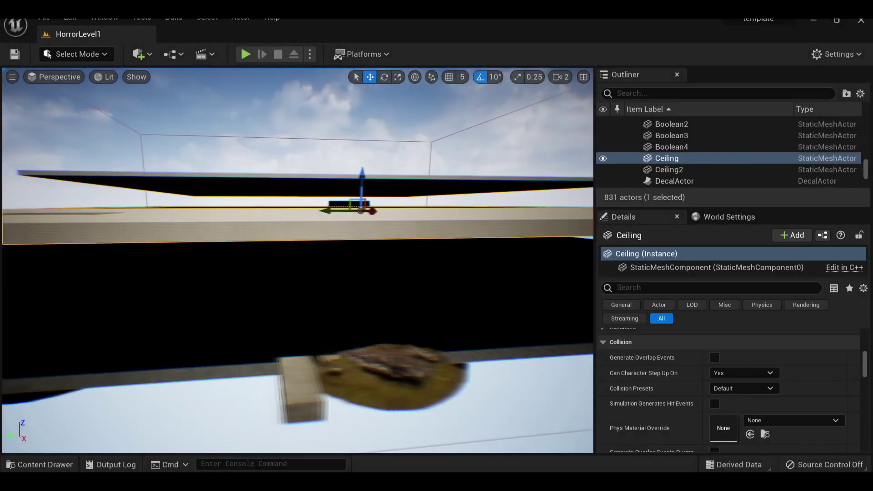
Duplicate the Ceiling mesh below the original as Fog and frame the copy in the viewport
alt+drag(363, 182, 362, 203)
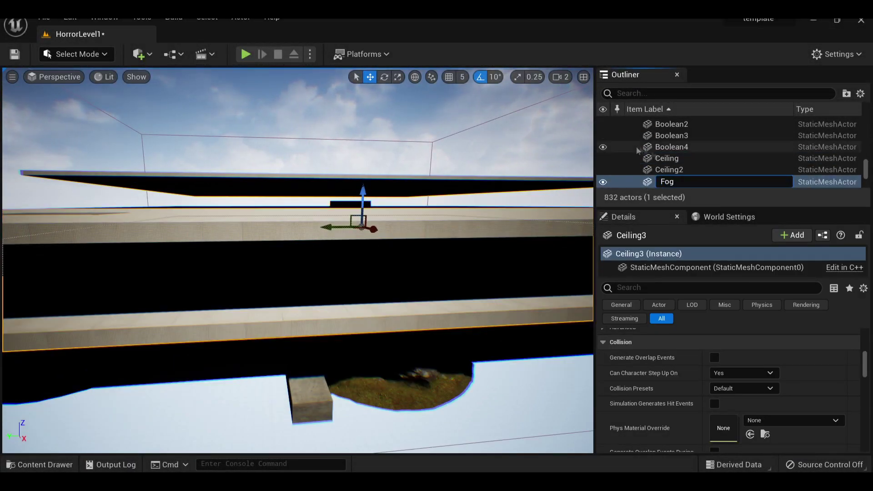
key(Return)
click(667, 94)
text(fog)
double_click(679, 145)
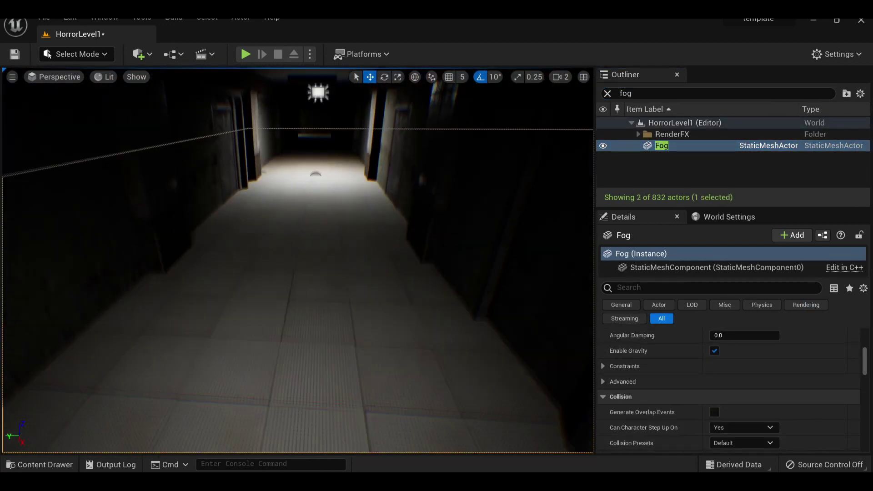
Apply the MI_VolumeFog_DryiceCombo material from the Instances_VolumeFog folder to the Fog mesh
scroll(644, 385, up, 5)
scroll(644, 385, down, 3)
click(39, 464)
click(161, 290)
click(59, 367)
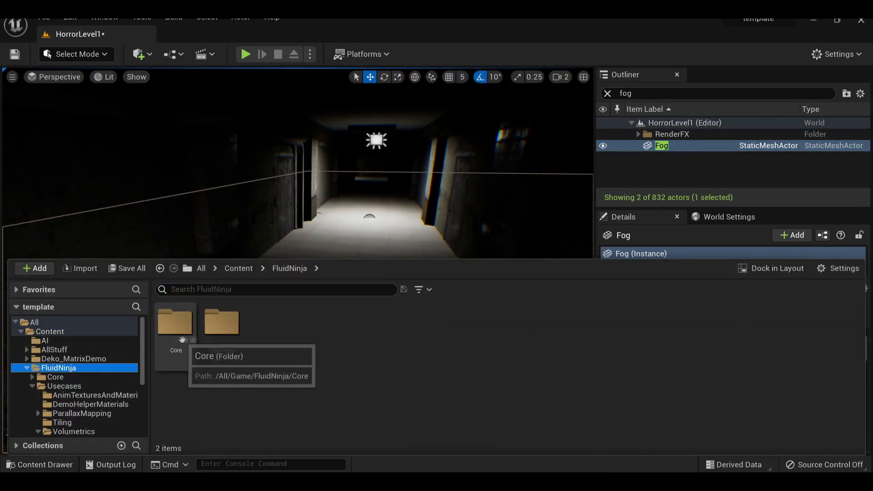
double_click(222, 337)
double_click(371, 340)
double_click(222, 337)
drag(266, 341, 339, 224)
right_drag(405, 246, 405, 217)
click(606, 93)
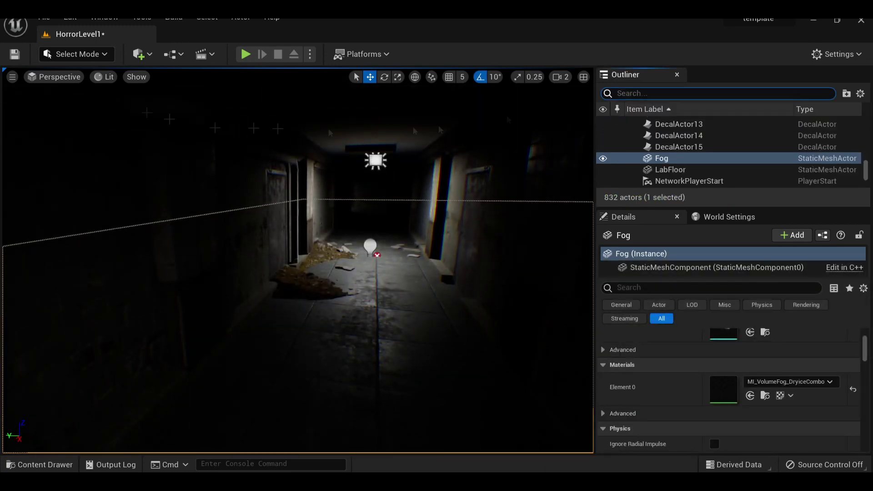
Place an Exponential Height Fog actor in the corridor and enable its volumetric fog
click(105, 17)
click(137, 171)
text(exponen)
drag(23, 121, 315, 323)
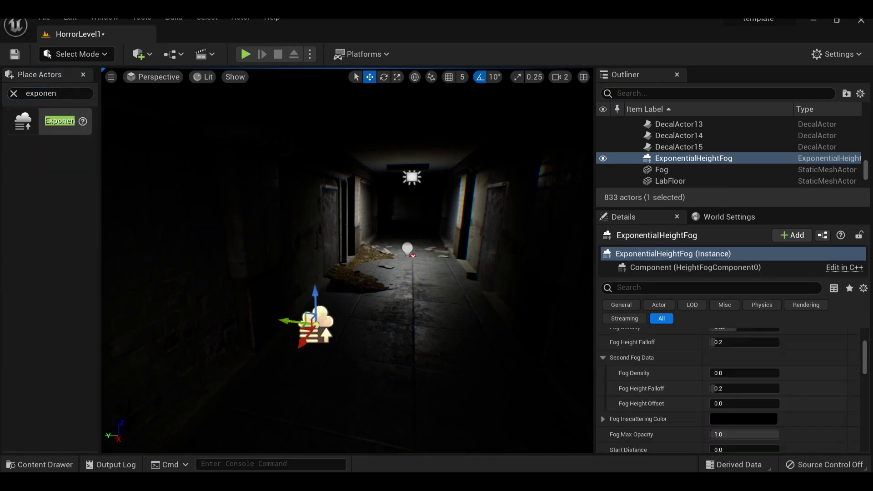
scroll(659, 372, down, 1)
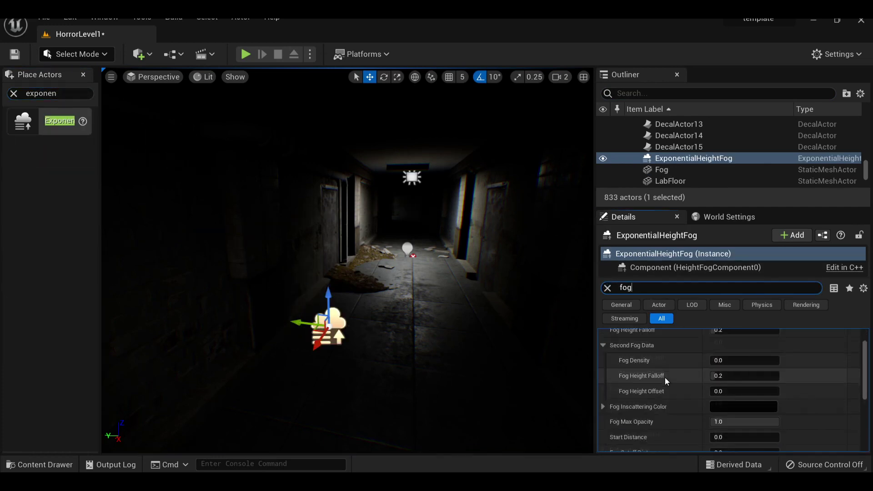
click(715, 411)
Try raising the Fog mesh in the corridor and undo the last transform
click(452, 254)
right_drag(452, 257, 500, 241)
key(w)
drag(444, 207, 444, 181)
key(r)
right_drag(445, 181, 374, 231)
key(ctrl+z)
click(84, 74)
Switch the Fog mesh's material to MI_VolumeFog_WindMist_PlanetAtmo
click(39, 464)
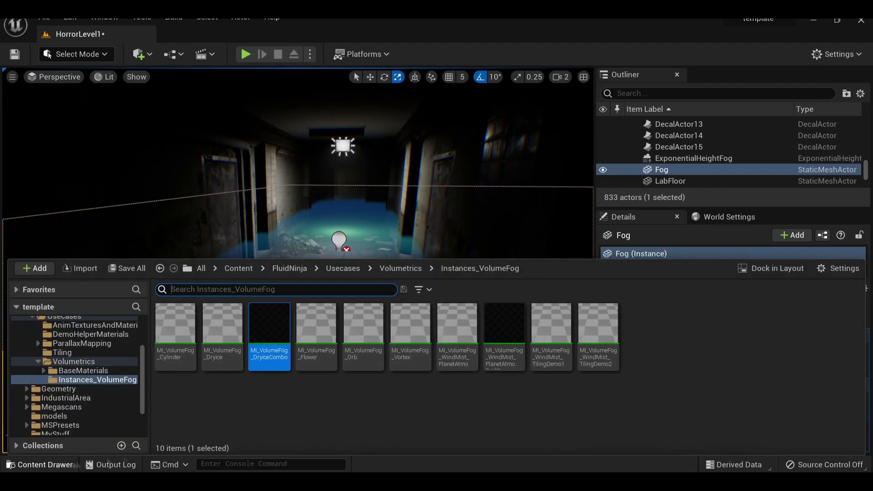
drag(460, 362, 368, 267)
right_drag(367, 266, 382, 346)
key(Escape)
click(369, 347)
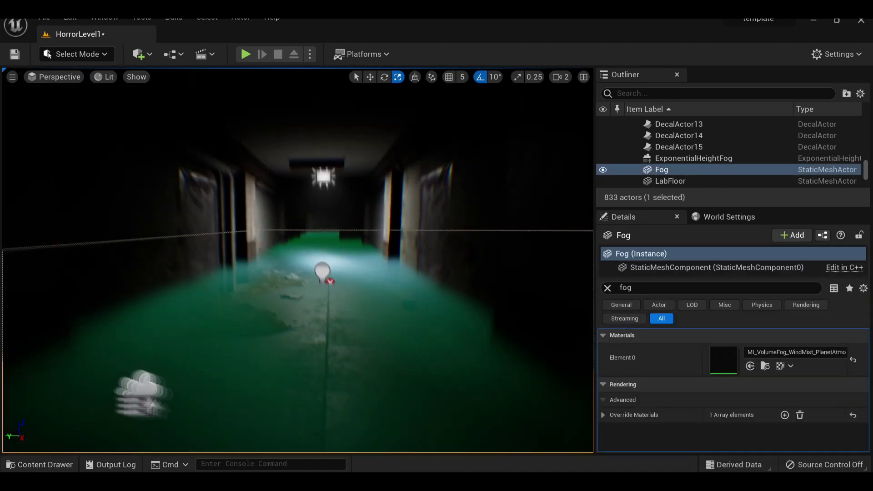
Run the level briefly to check how the wind mist material looks in the corridor
key(Escape)
click(246, 54)
key(w)
key(Escape)
right_drag(372, 327, 300, 273)
Clear the property filter and look through the Fog mesh's collision and material properties
click(230, 228)
key(BackSpace)
key(BackSpace)
key(BackSpace)
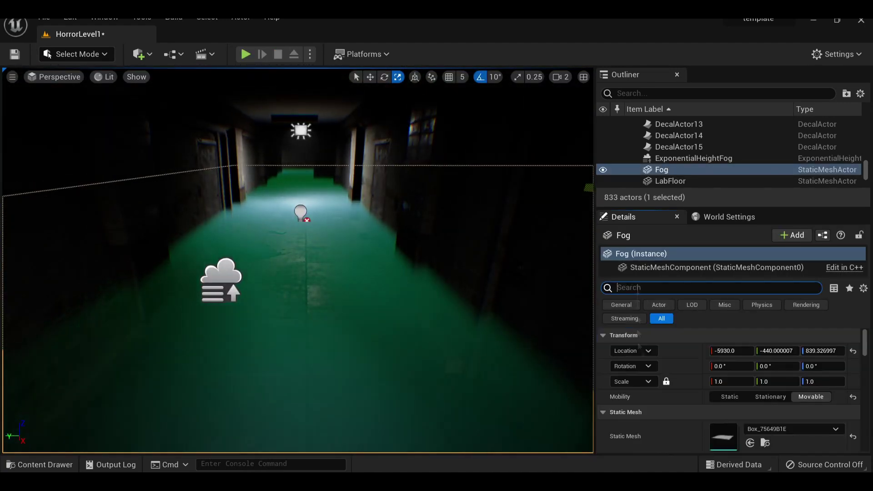
scroll(666, 369, down, 10)
scroll(677, 391, up, 3)
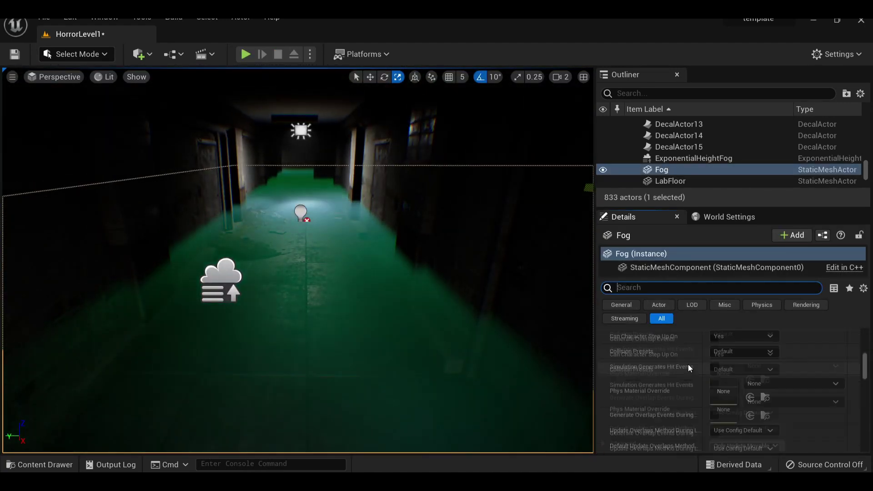
Play-test the level again, stop it, and inspect the fog around the Fog mesh
click(245, 54)
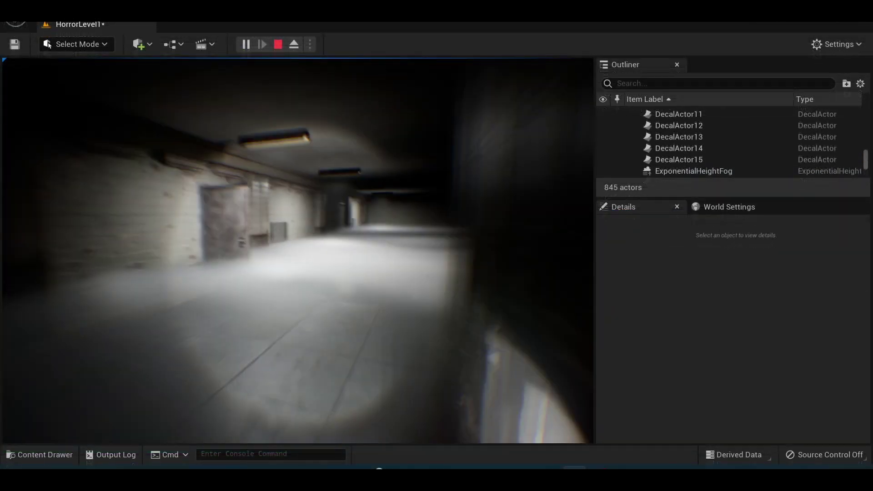
key(Escape)
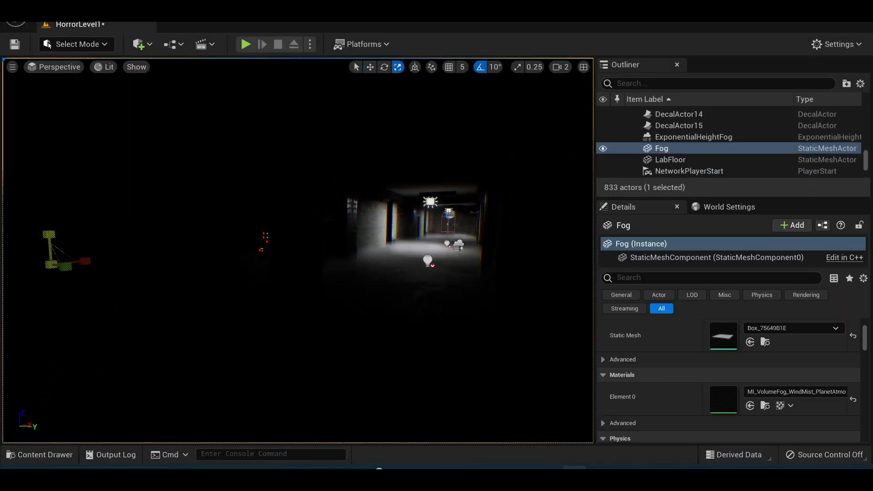
right_drag(298, 250, 254, 259)
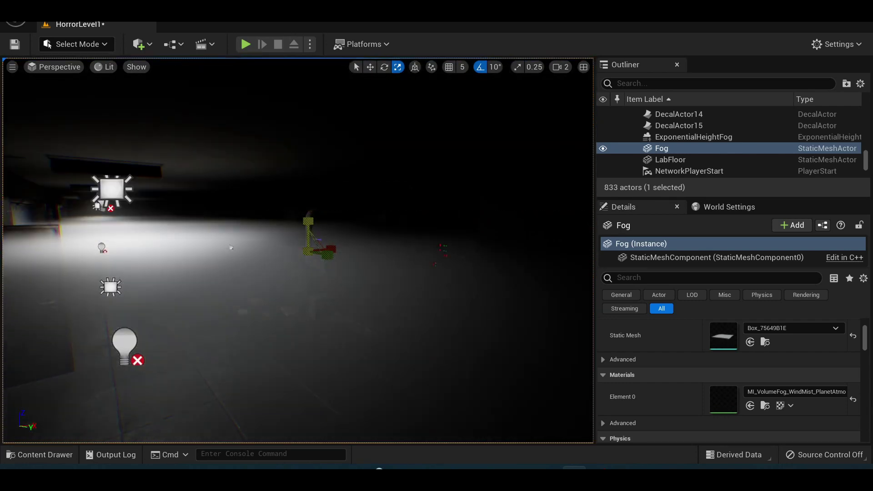
right_drag(297, 250, 230, 247)
Replace the Fog mesh with a cube in the corridor that uses the MI_VolumeFog_WindMist_PlanetAtmo material
key(Delete)
click(139, 44)
mouse_move(180, 169)
click(298, 169)
key(w)
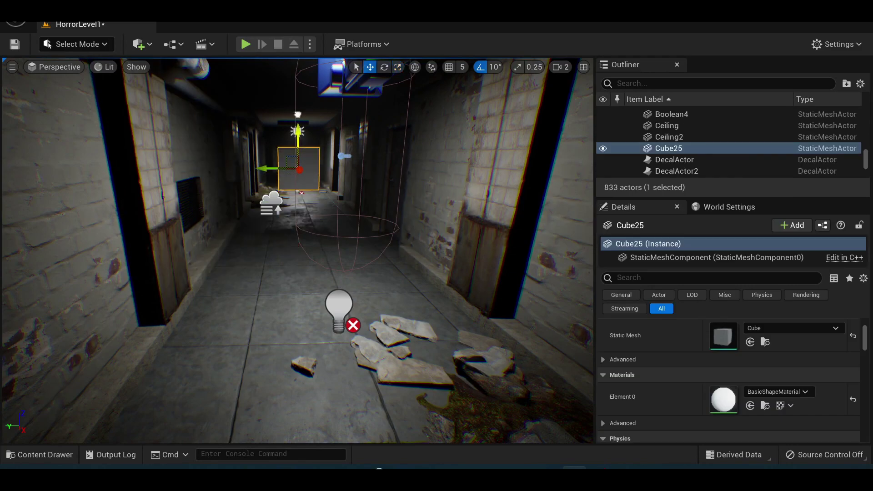
click(57, 456)
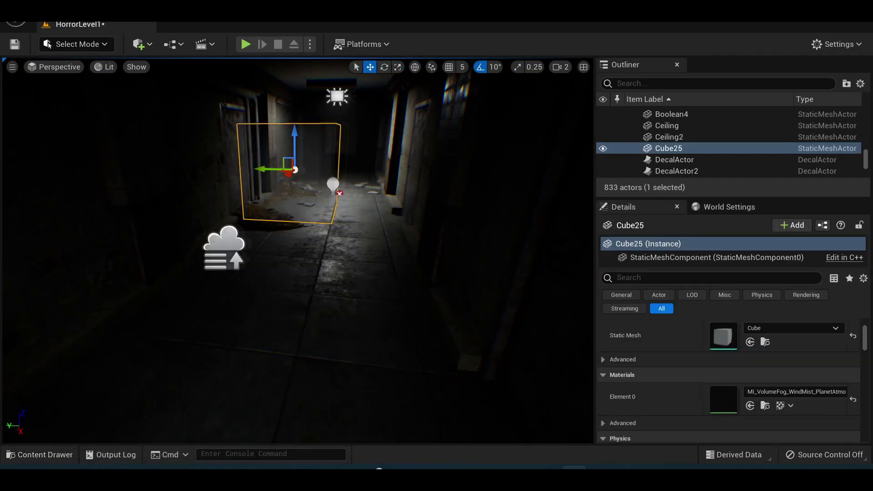
Scale up the fog cube so it spans the width and length of the corridor
key(r)
right_drag(319, 187, 320, 187)
drag(320, 187, 346, 163)
right_drag(320, 187, 319, 187)
drag(335, 199, 364, 236)
right_drag(335, 198, 295, 205)
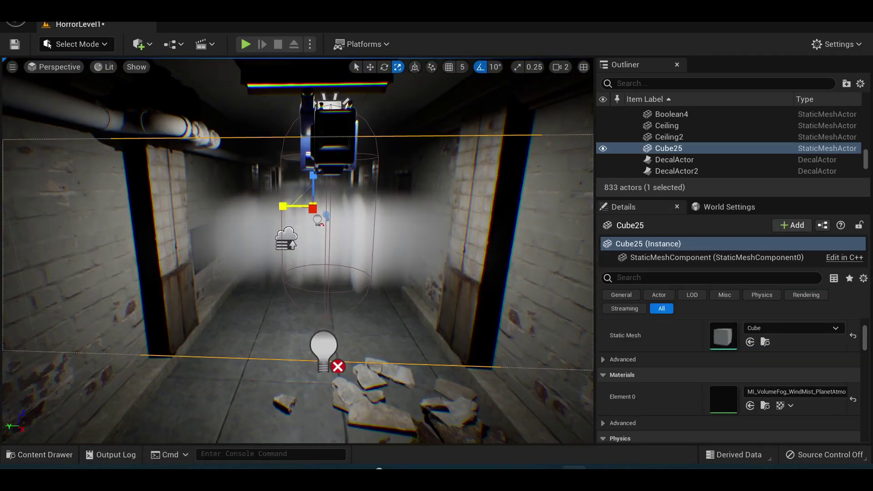
Adjust the fog cube's height and lower it toward the corridor floor
drag(313, 177, 315, 184)
right_drag(315, 183, 364, 191)
key(w)
drag(211, 173, 214, 228)
Open the fog cube's material instance and review its flipbook and UVW parameters
scroll(727, 385, down, 1)
double_click(722, 338)
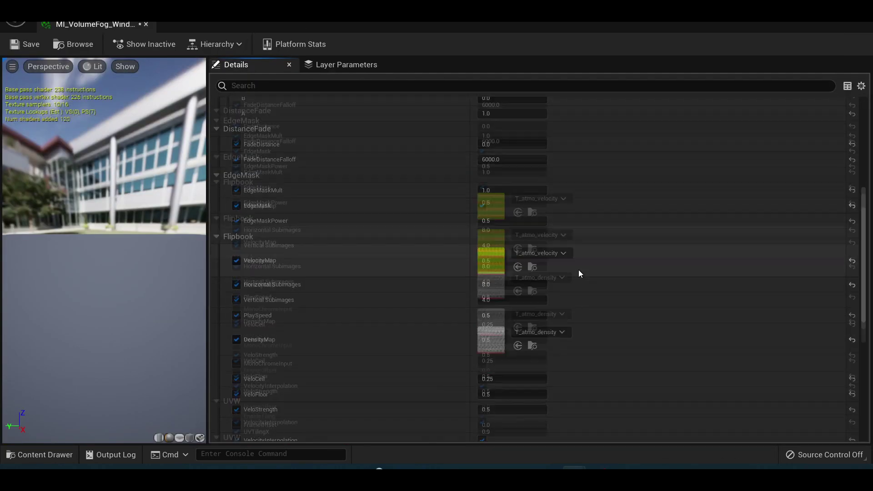
scroll(343, 274, down, 10)
scroll(365, 317, up, 6)
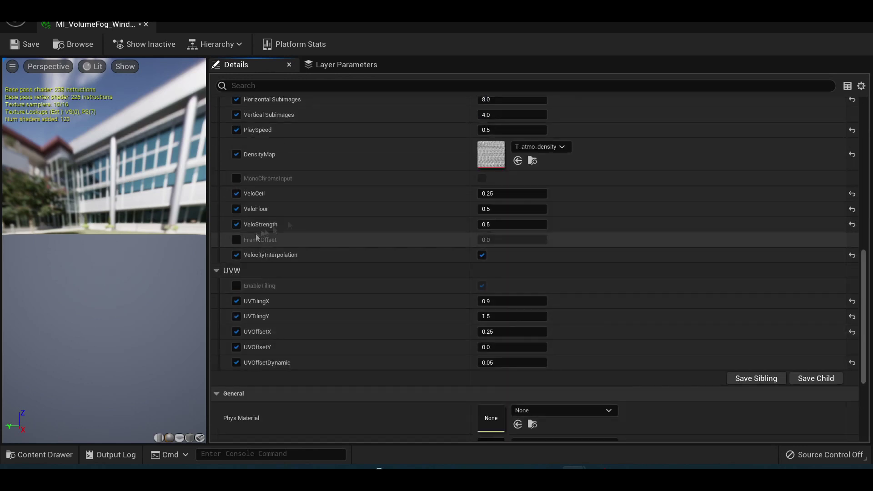
Set the fog material's VeloCeil, VeloFloor and VeloStrength to 0
click(512, 242)
text(0)
click(512, 212)
text(0)
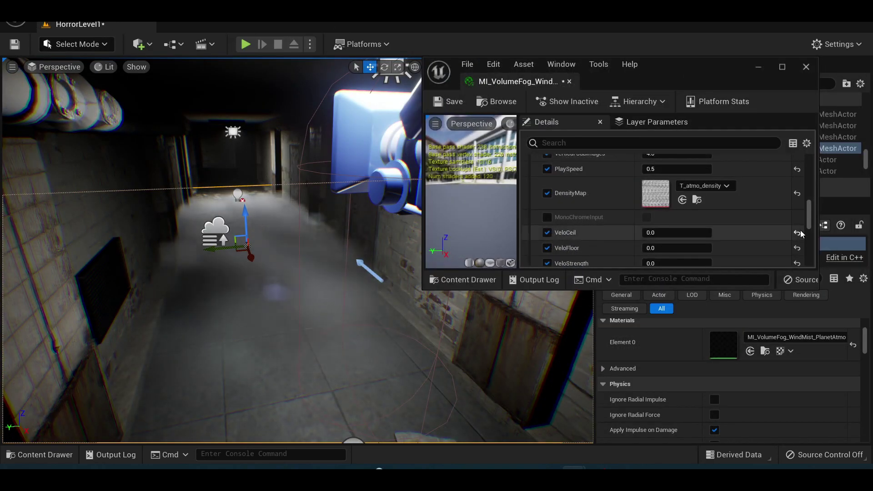
Set the fog material's PlaySpeed to 1
scroll(666, 200, up, 2)
click(659, 205)
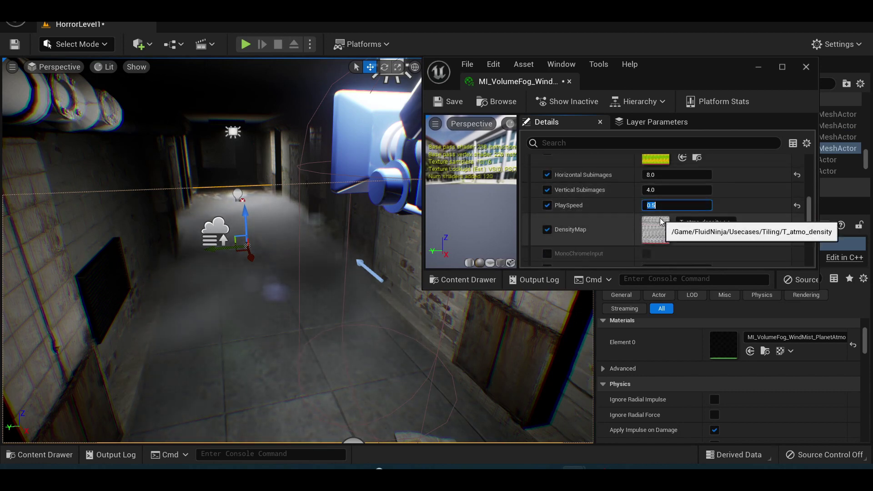
text(1)
key(Return)
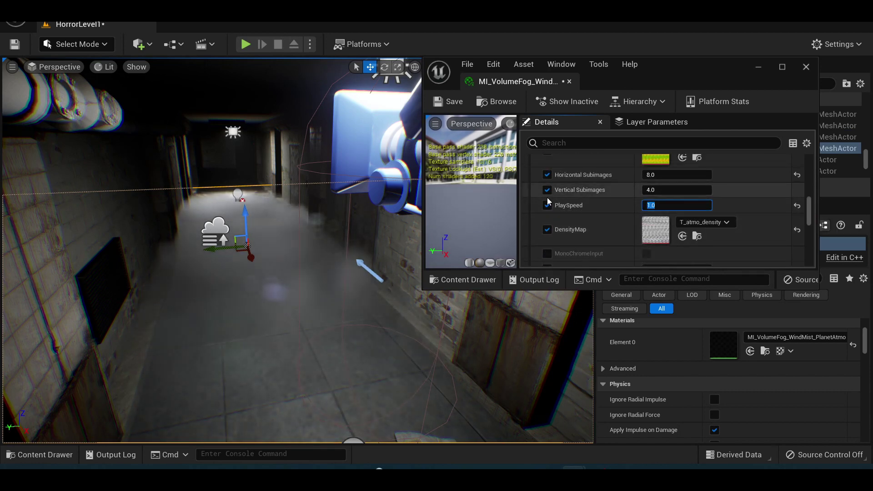
Set the fog material's VeloCeil to 1 and both VeloFloor and VeloStrength to 0
scroll(645, 204, down, 3)
click(663, 215)
text(1)
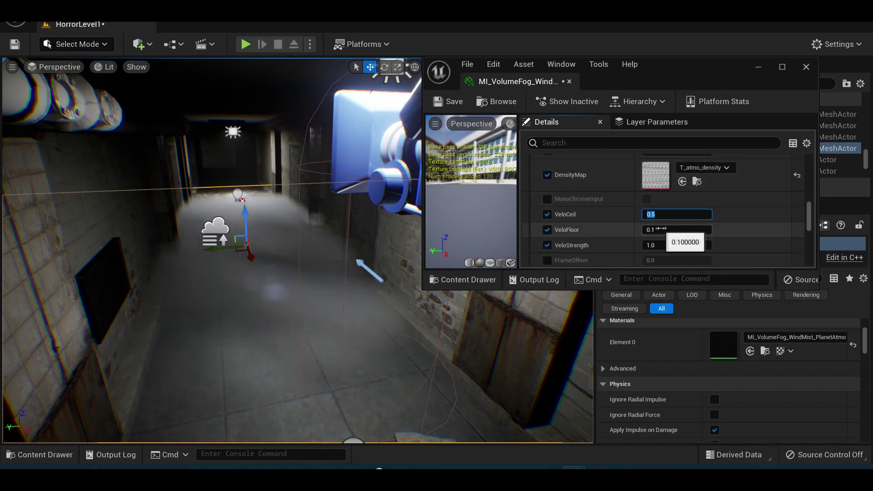
key(Return)
click(674, 229)
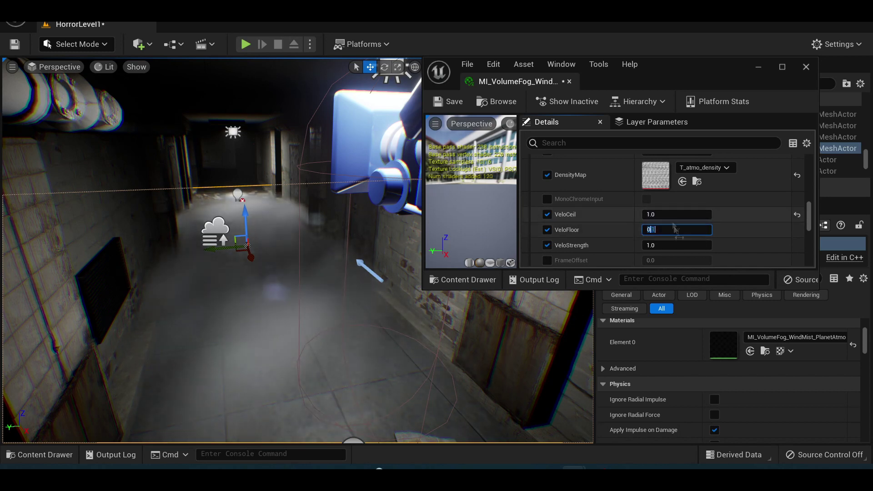
text(0)
click(686, 245)
text(0)
key(Return)
scroll(671, 230, down, 1)
scroll(637, 222, up, 5)
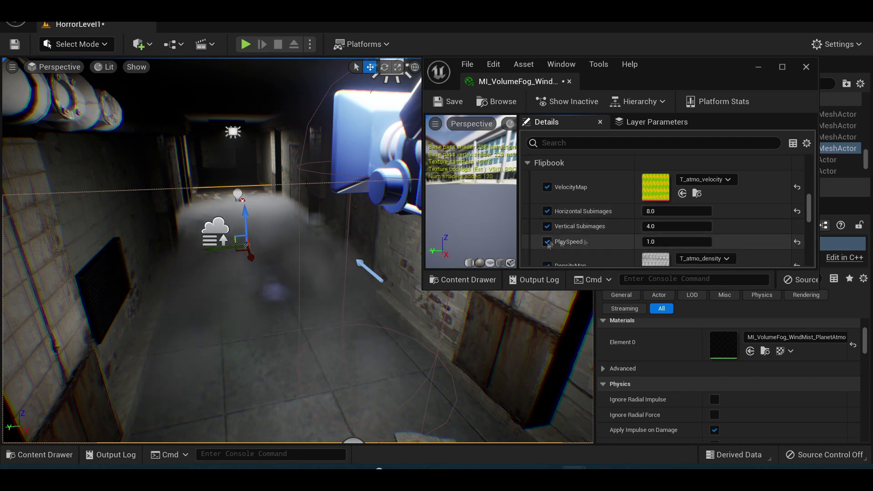
Set the fog material's PlaySpeed to 0.5
click(704, 241)
text(0)
key(Return)
text(3)
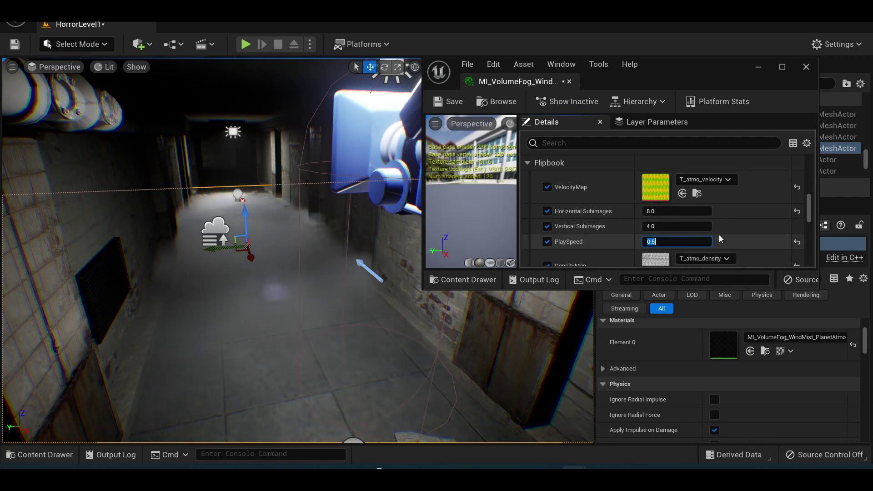
key(Return)
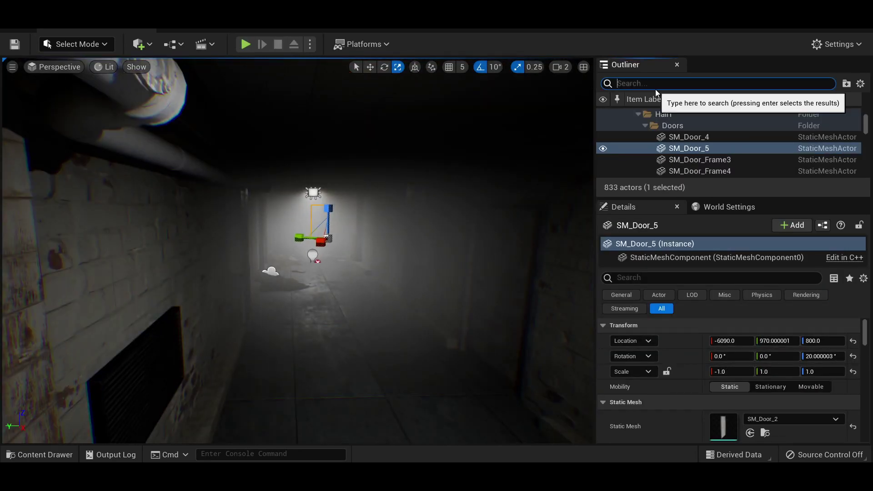
Find the Fog actor in the level, open its MI_VolumeFog_Cylinder material and set DensityMult to 0.1
text(Fog)
click(663, 147)
double_click(727, 399)
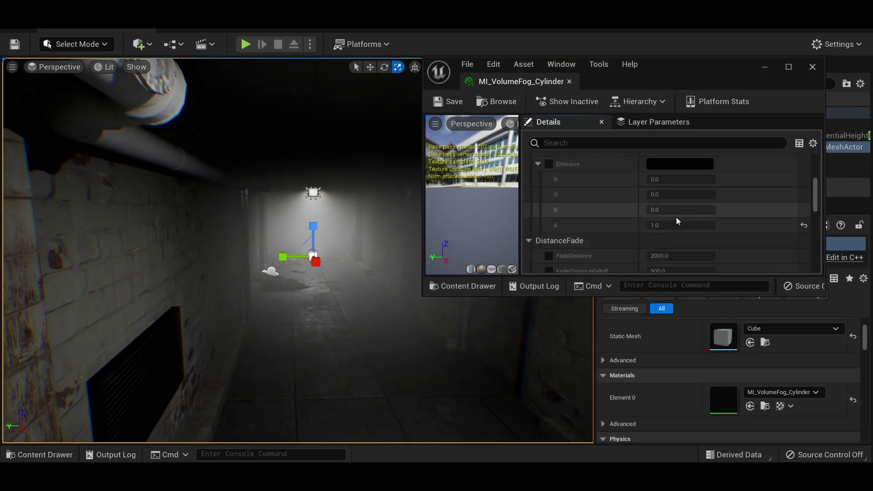
scroll(629, 225, down, 5)
click(664, 232)
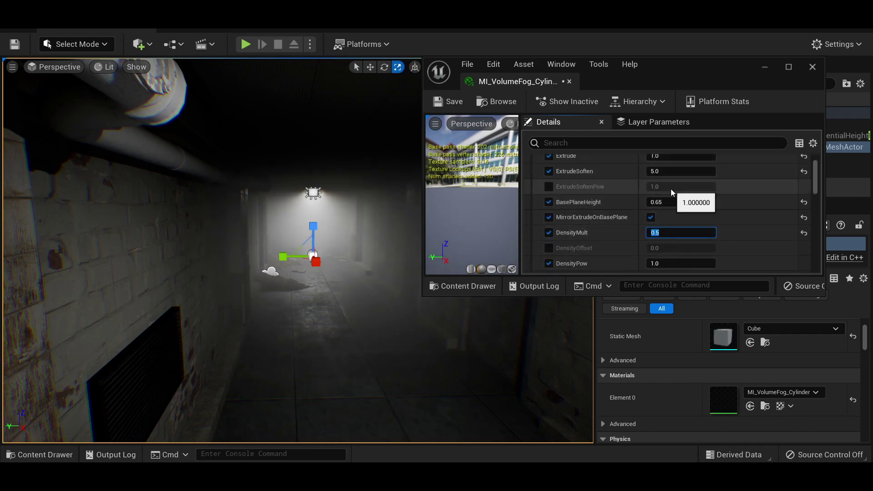
text(0.1)
key(Return)
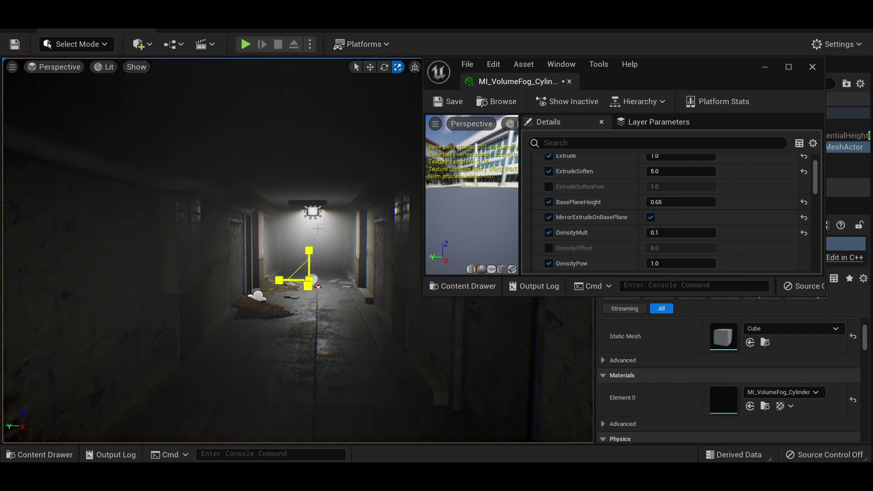
Reopen the Fog actor's MI_VolumeFog_Cylinder material and set DensityMult to 0.01
drag(664, 75, 645, 170)
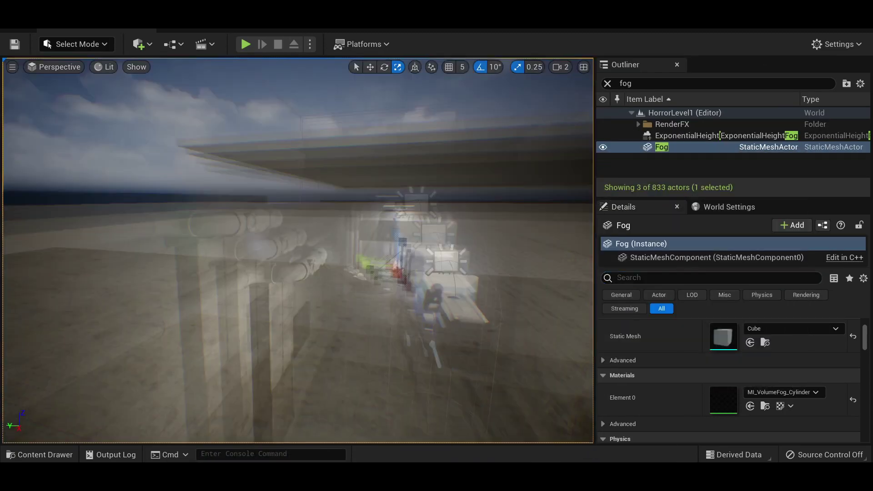
right_drag(298, 250, 339, 296)
drag(339, 296, 359, 313)
right_drag(359, 314, 377, 329)
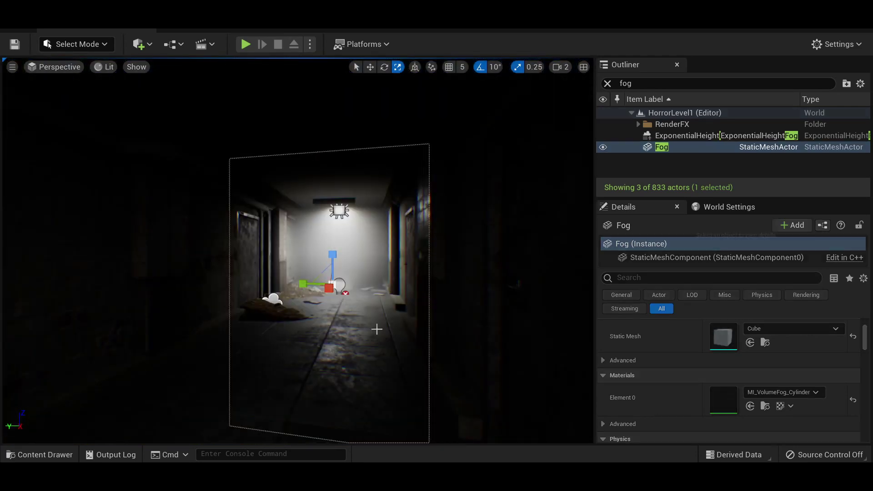
double_click(723, 399)
scroll(619, 321, down, 1)
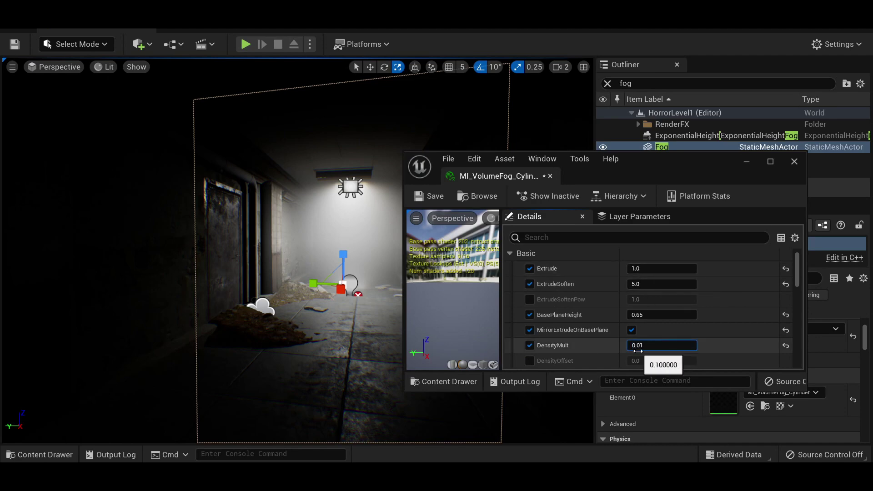
drag(631, 175, 693, 203)
click(612, 203)
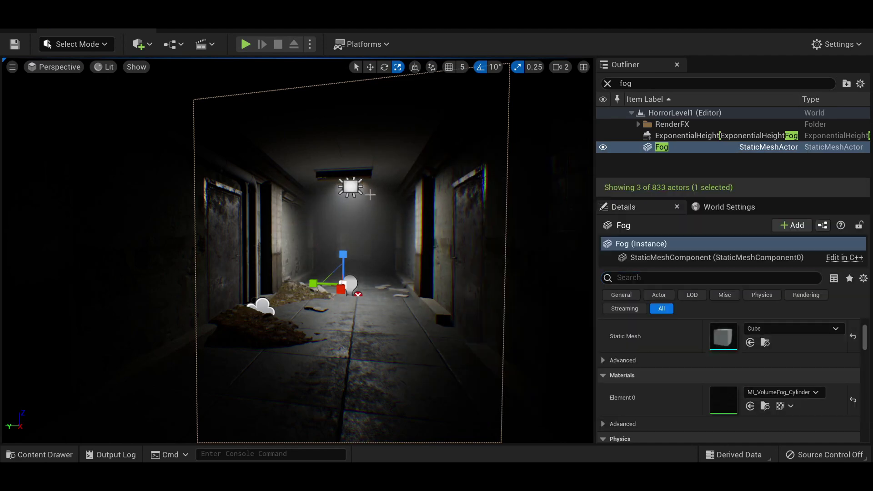
Select RectLight3 under the corridor's ceiling lamp and set its source height to 4
click(349, 187)
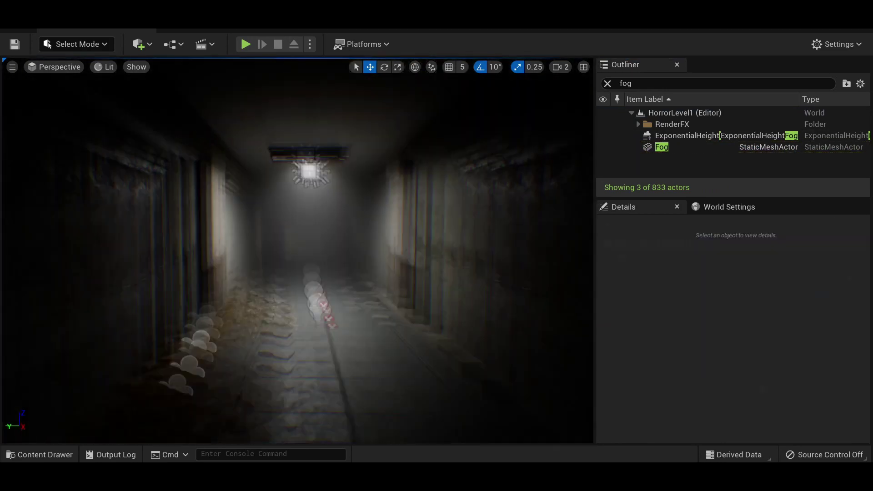
click(723, 328)
text(2)
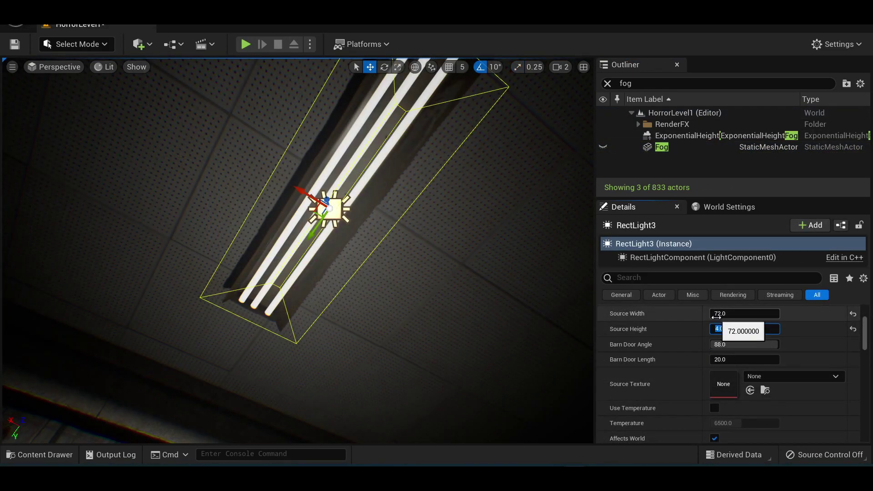
right_drag(367, 273, 367, 371)
drag(371, 223, 369, 159)
drag(409, 196, 400, 195)
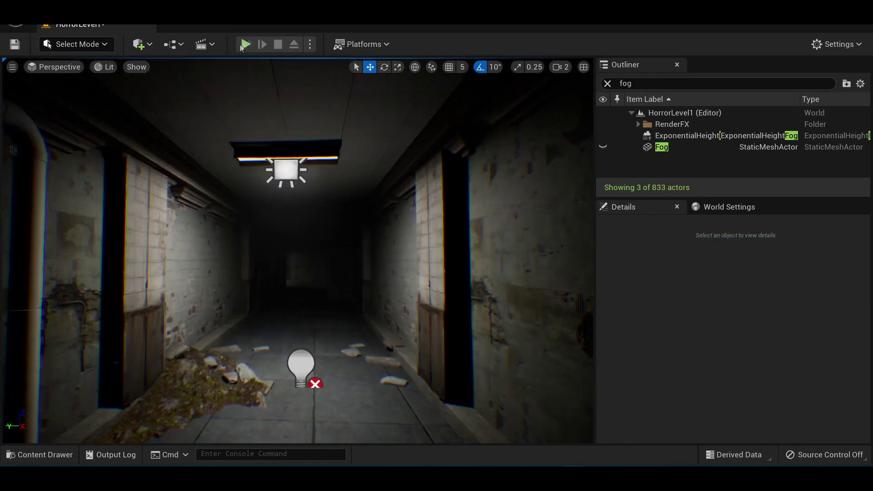
Play-test the corridor to check the lighting and fog from the player's view
click(245, 44)
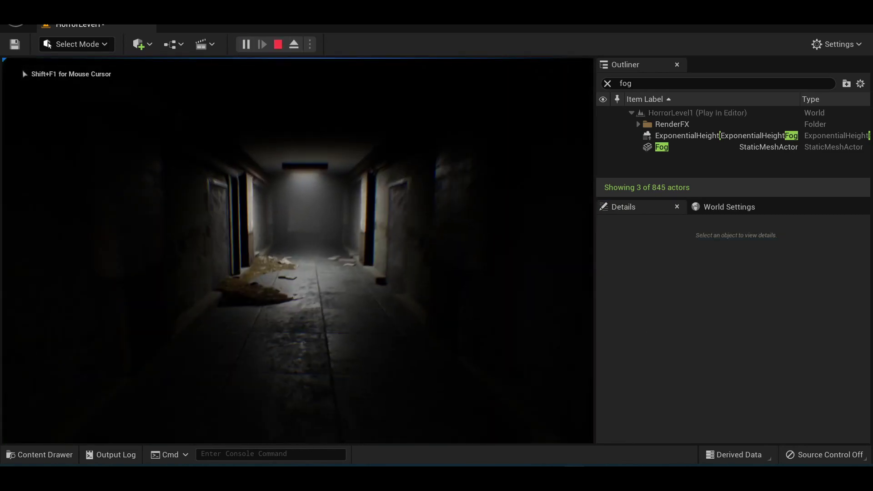
key(Escape)
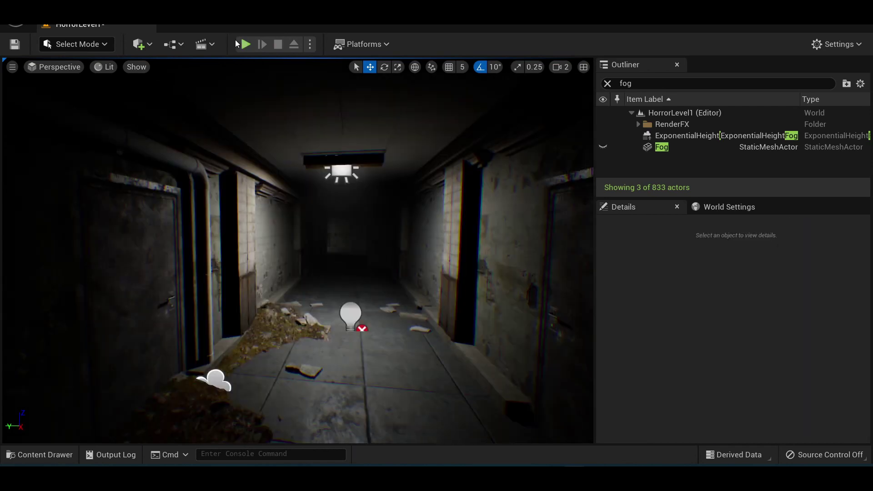
key(alt+p)
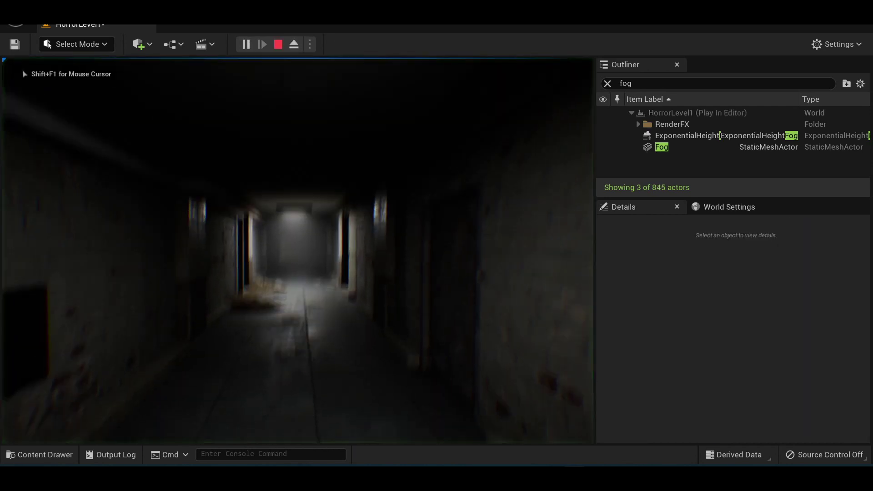
key(Escape)
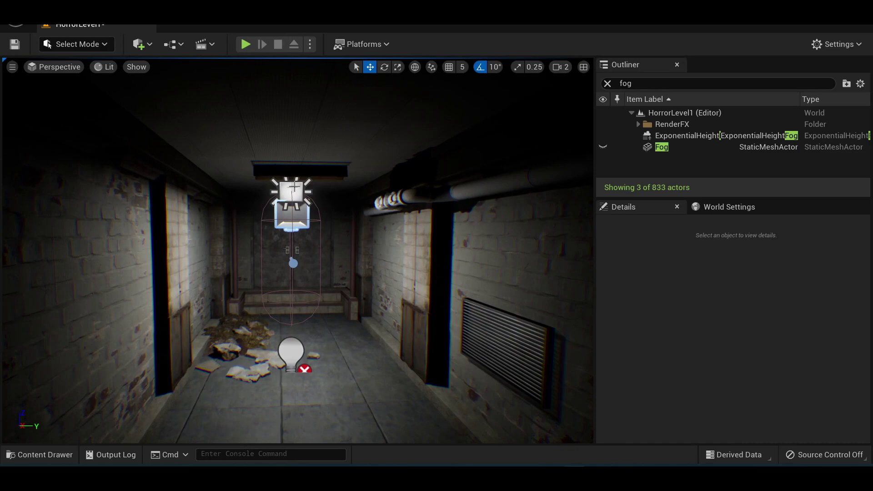
Undo the last move of RectLight15 and inspect how it lines up with its ceiling fixture
click(294, 187)
key(Delete)
right_drag(294, 186, 500, 200)
click(273, 231)
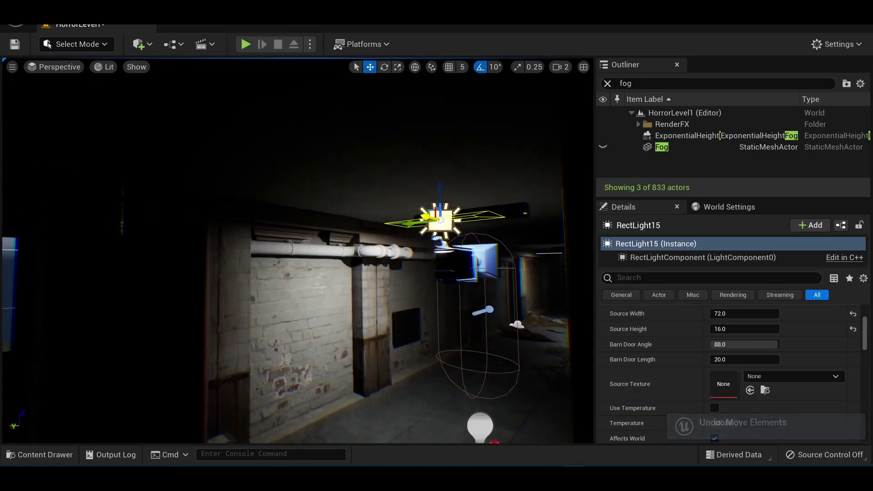
right_drag(297, 250, 191, 190)
right_drag(259, 251, 403, 250)
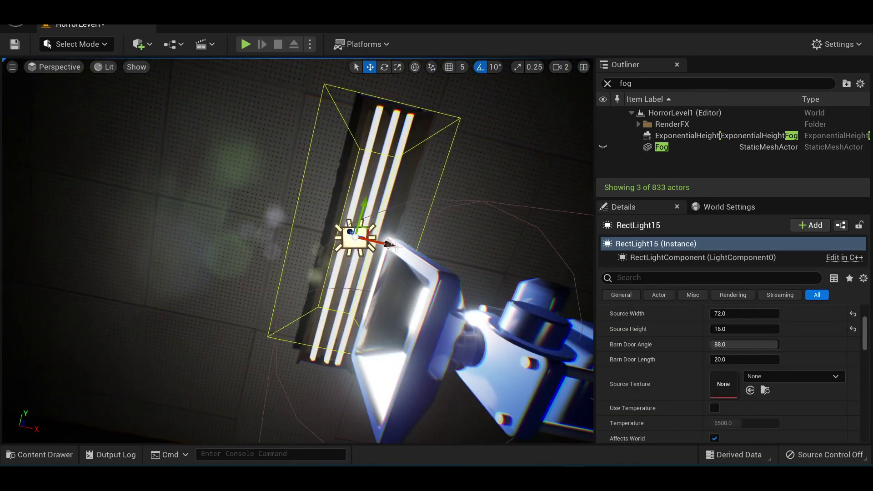
key(Escape)
right_drag(297, 191, 318, 273)
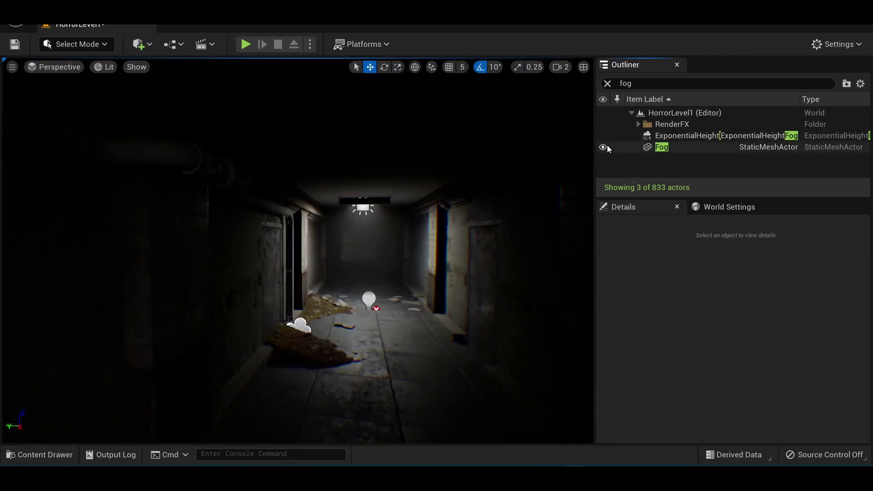
Duplicate the Fog cube to cover another stretch of the corridor
double_click(661, 147)
right_drag(421, 260, 573, 260)
Adjust the source width of RectLight15 under the ceiling fixture
click(311, 178)
right_drag(311, 177, 311, 100)
click(728, 313)
text(8)
key(BackSpace)
text(100)
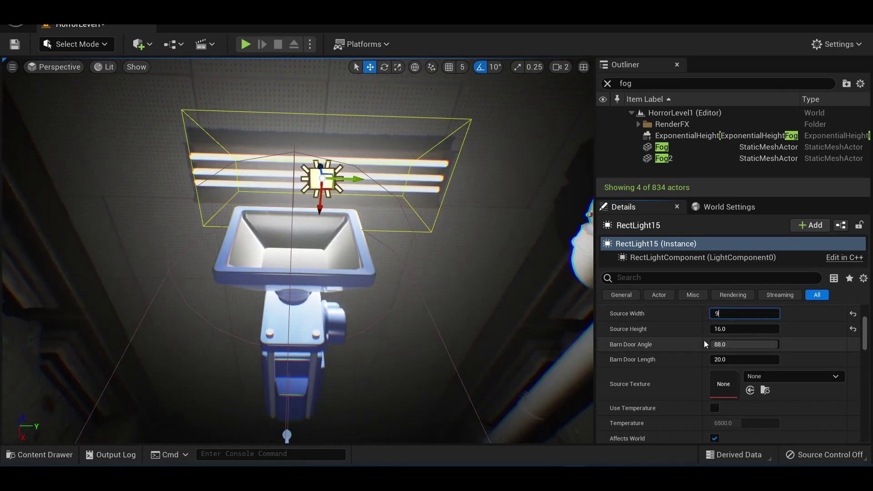
key(Return)
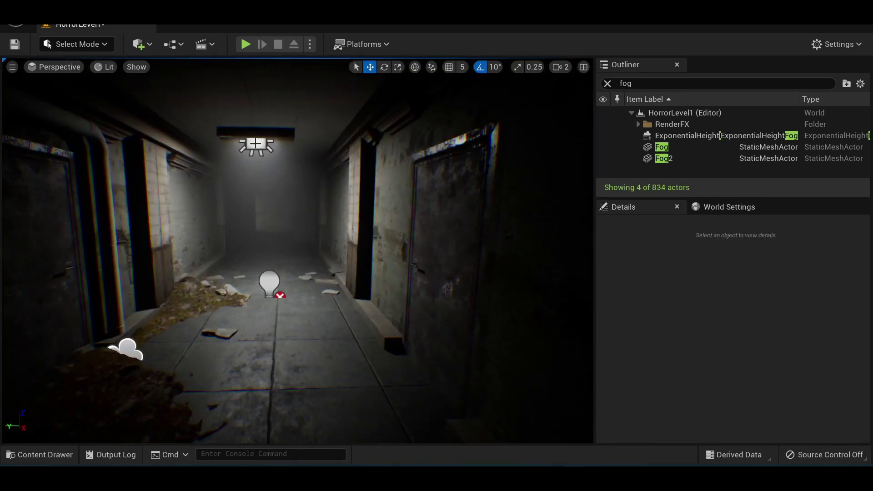
Toggle the Fog actor's visibility and compare the corridor with and without the fog
click(613, 147)
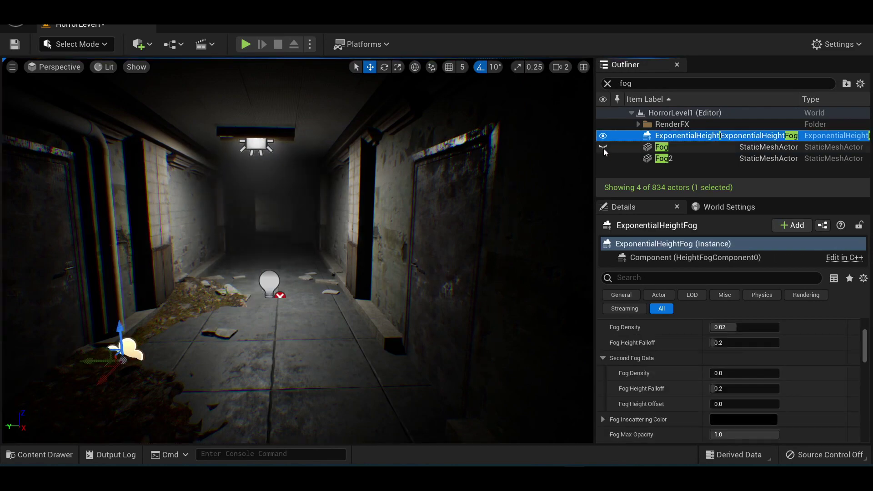
click(256, 144)
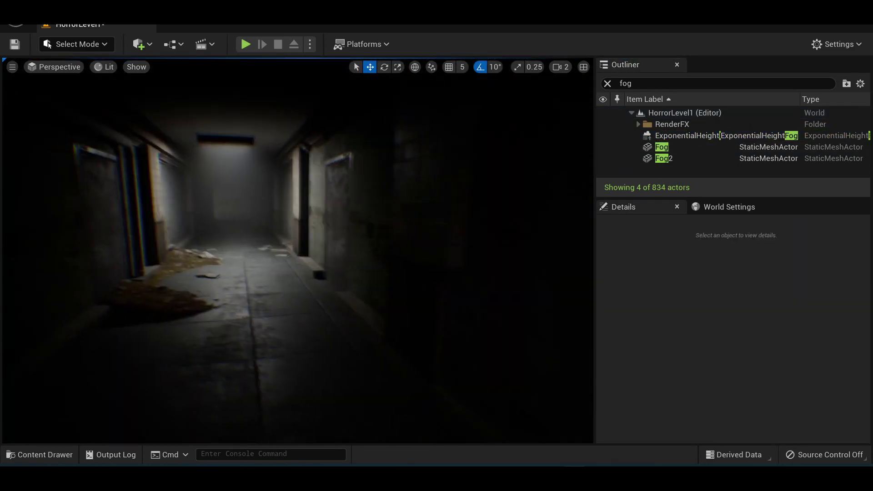
key(w)
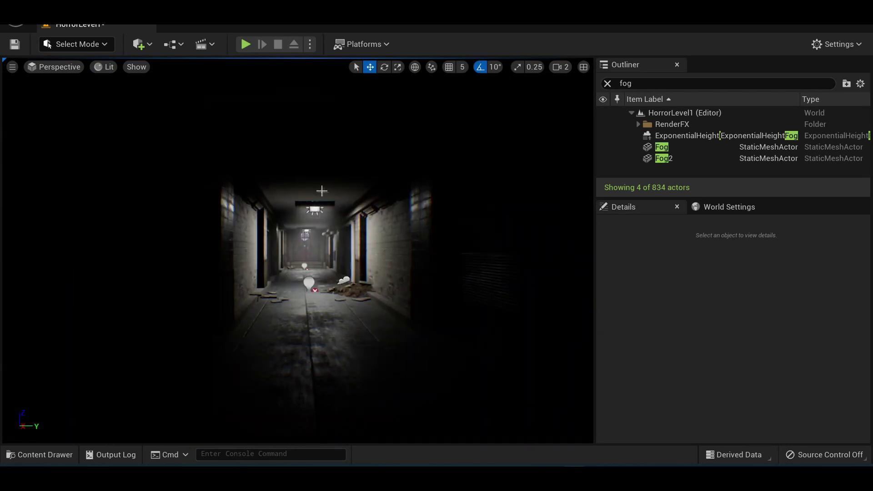
click(662, 147)
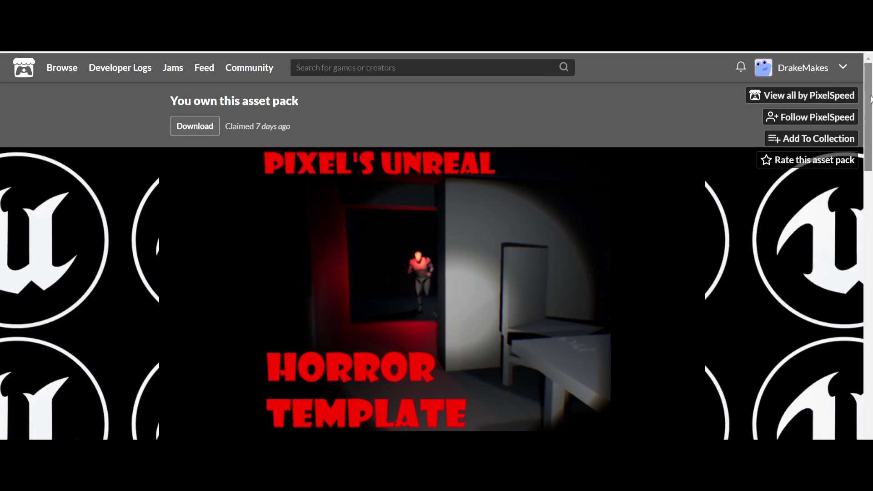
Switch to the itch.io page of Pixel's Unreal Horror Template and look over the asset pack
drag(870, 99, 866, 189)
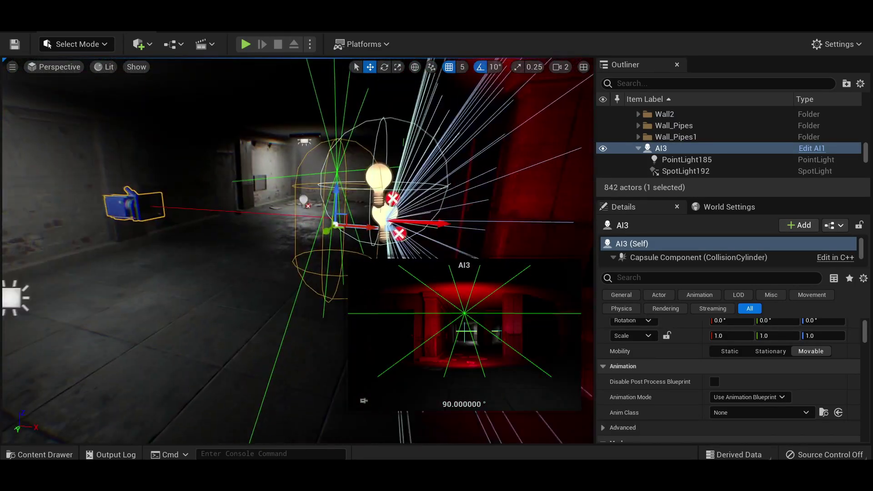
Try to assign ThirdPerson_AnimBP as the anim class of the AI3 character
scroll(731, 381, down, 2)
click(789, 360)
click(739, 377)
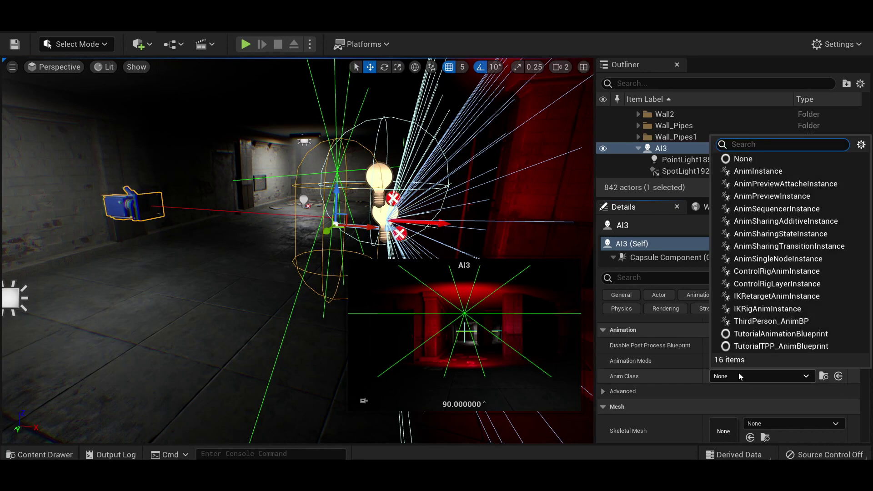
click(750, 321)
scroll(657, 388, up, 3)
scroll(656, 388, down, 3)
Assign SK_Mannequin as the AI3 character's skeletal mesh and play-test the level
click(759, 332)
click(748, 213)
click(773, 332)
click(748, 173)
click(773, 332)
click(748, 212)
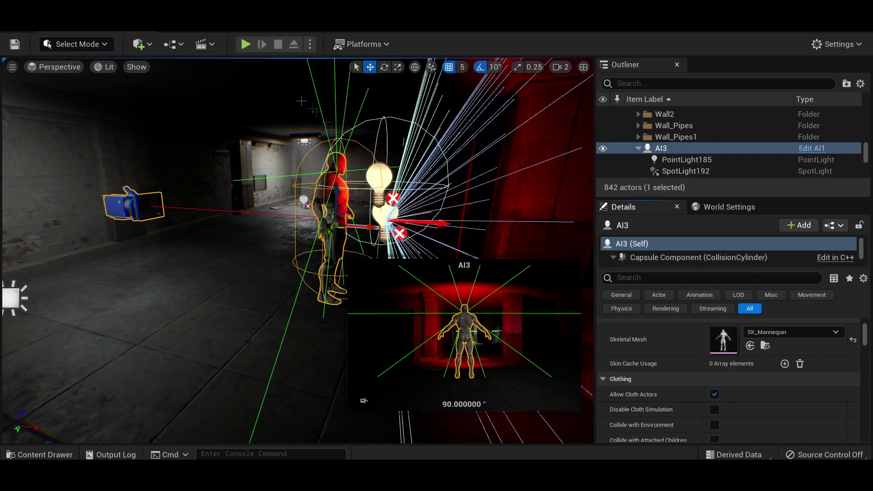
key(alt+p)
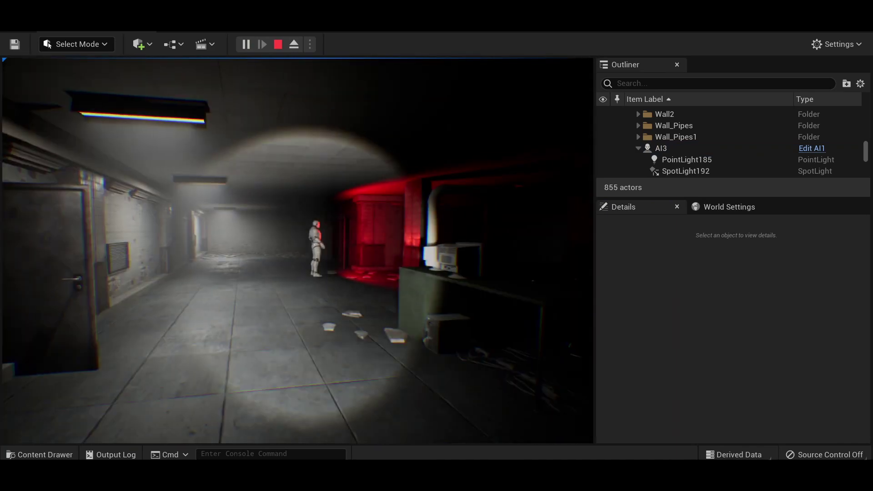
key(Escape)
Duplicate the NavMeshBoundsVolume above the building and stretch the copy along Y to a scale of about 24.39
right_drag(297, 250, 273, 251)
click(418, 220)
scroll(683, 416, up, 3)
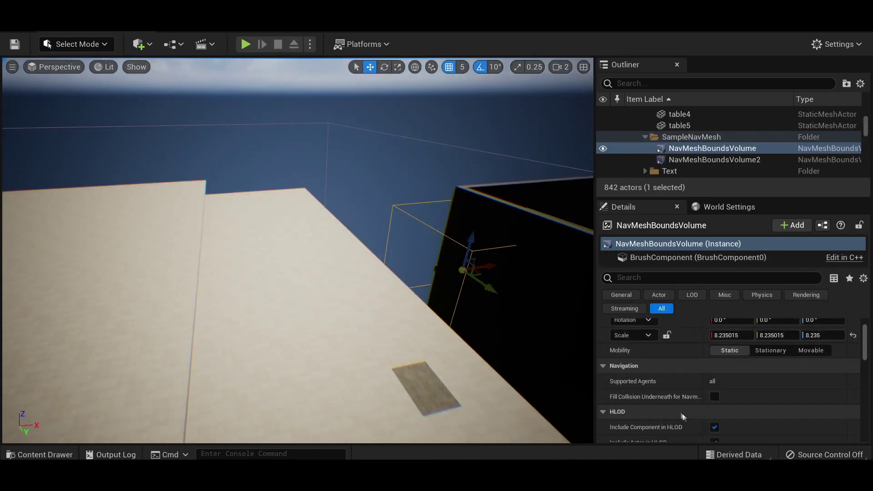
scroll(682, 413, up, 1)
right_drag(409, 273, 428, 284)
alt+shift+drag(421, 237, 318, 248)
right_drag(373, 250, 377, 218)
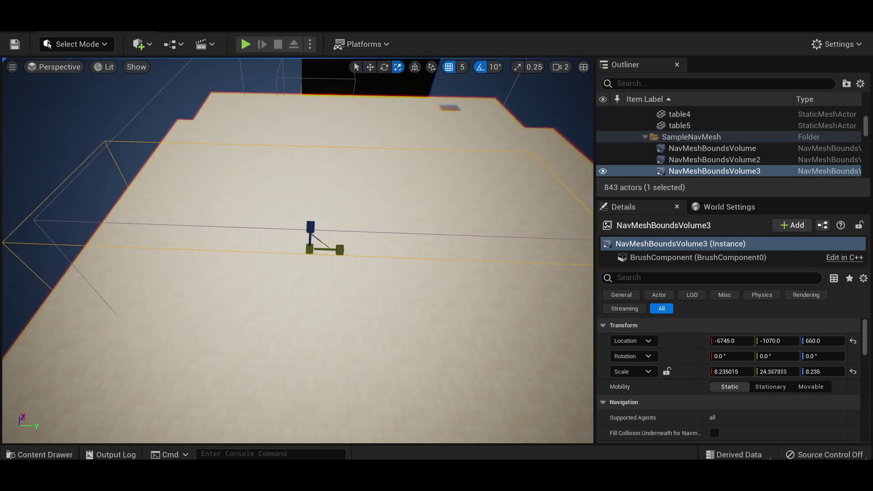
Resize the copied navmesh volume to about 23.86 by 24.32 in X and Y at Y -390, and play-test the level
right_drag(340, 249, 301, 223)
alt+drag(351, 281, 246, 272)
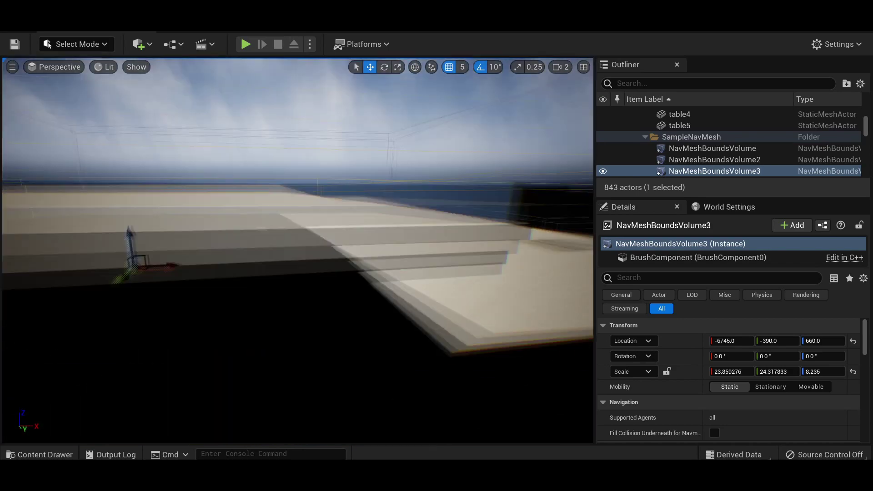
key(alt+p)
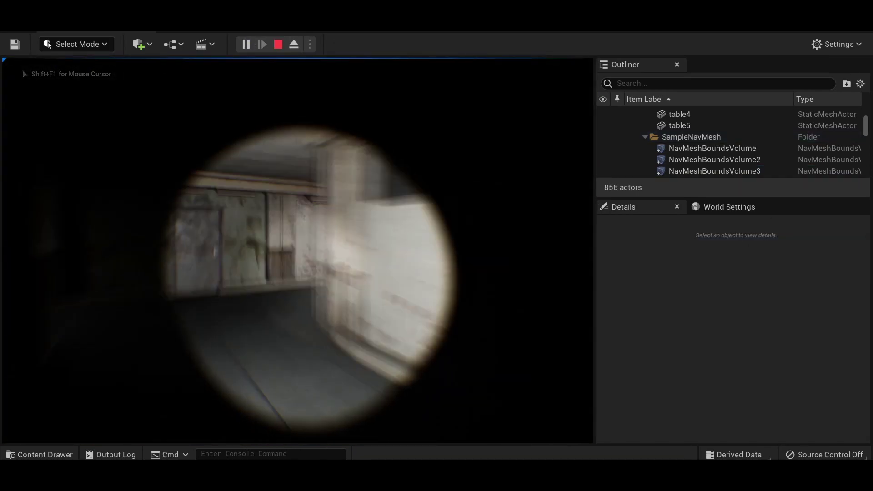
key(Escape)
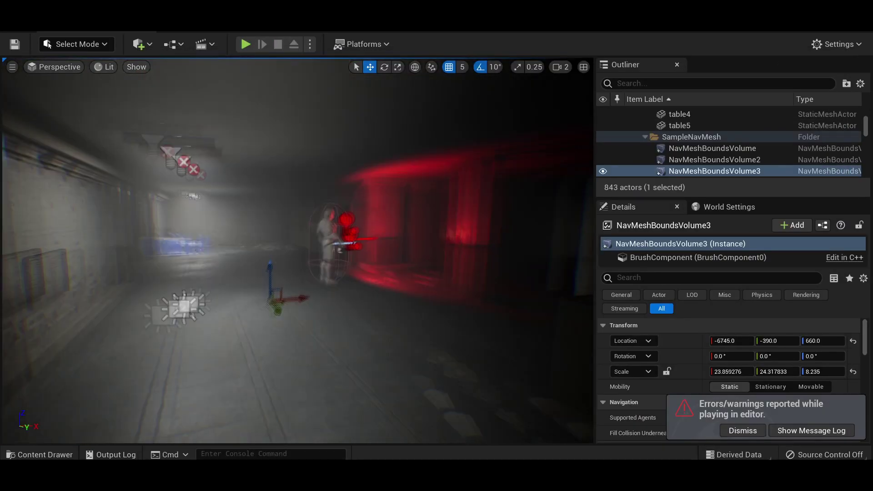
Set the AI3 character's anim class to AnimPreviewInstance and play-test the level
scroll(700, 362, down, 2)
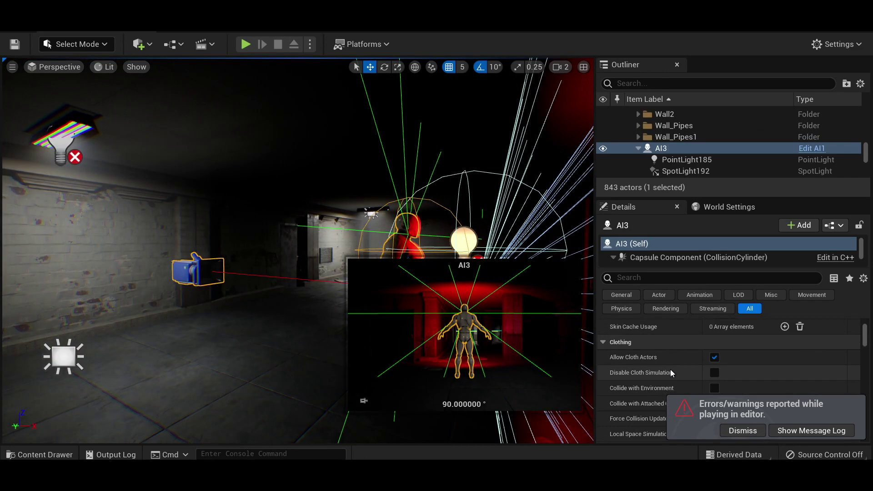
scroll(671, 373, up, 4)
click(741, 339)
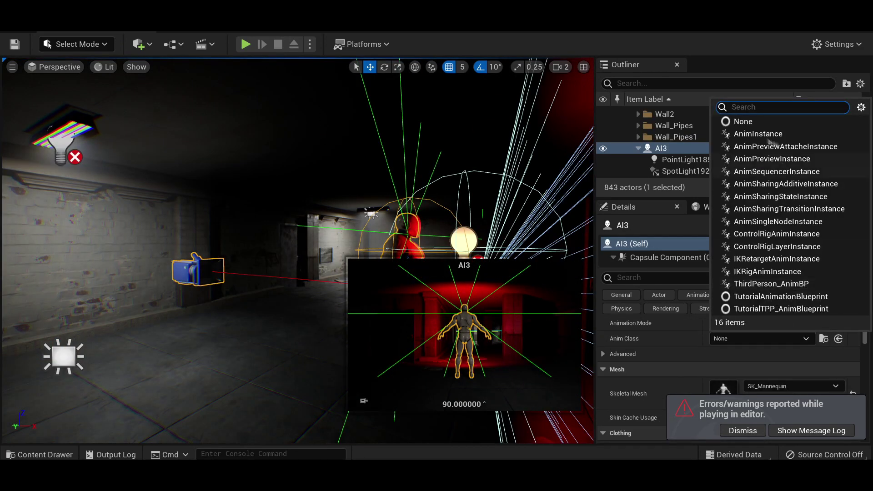
click(781, 159)
click(246, 44)
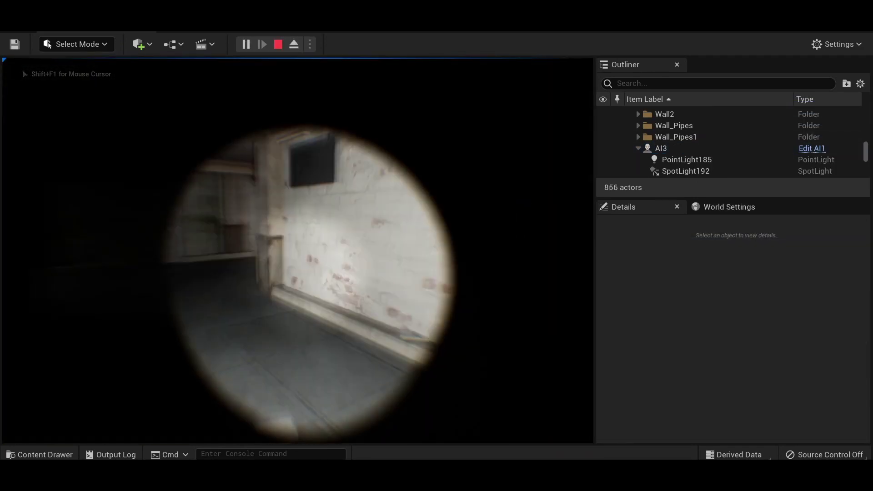
key(Escape)
Set the AI3 character's anim class to ThirdPerson_AnimBP
click(760, 338)
click(764, 280)
right_drag(297, 250, 254, 238)
Play-test the level, walking through the rooms with the flashlight to check the AI character
click(245, 44)
click(255, 137)
key(w)
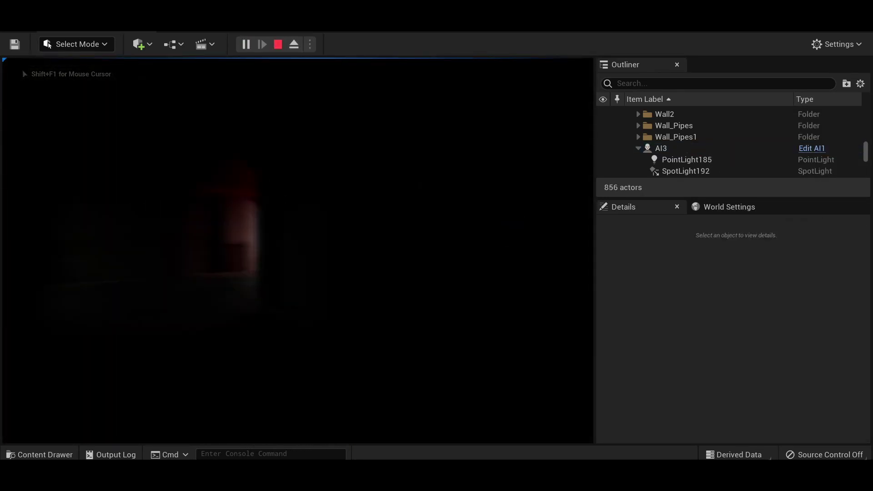
key(w)
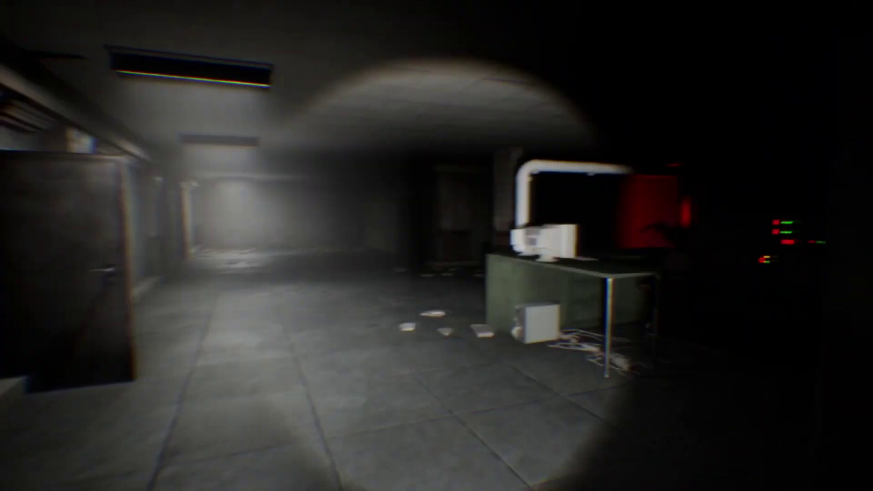
key(w)
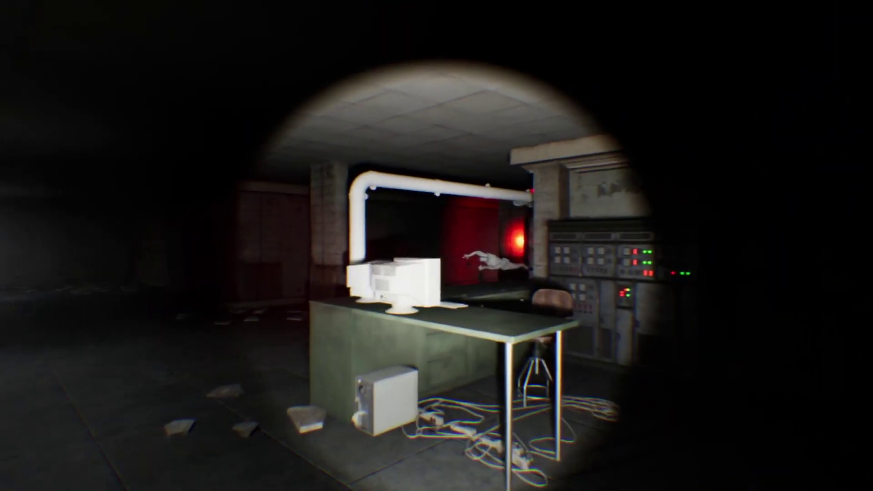